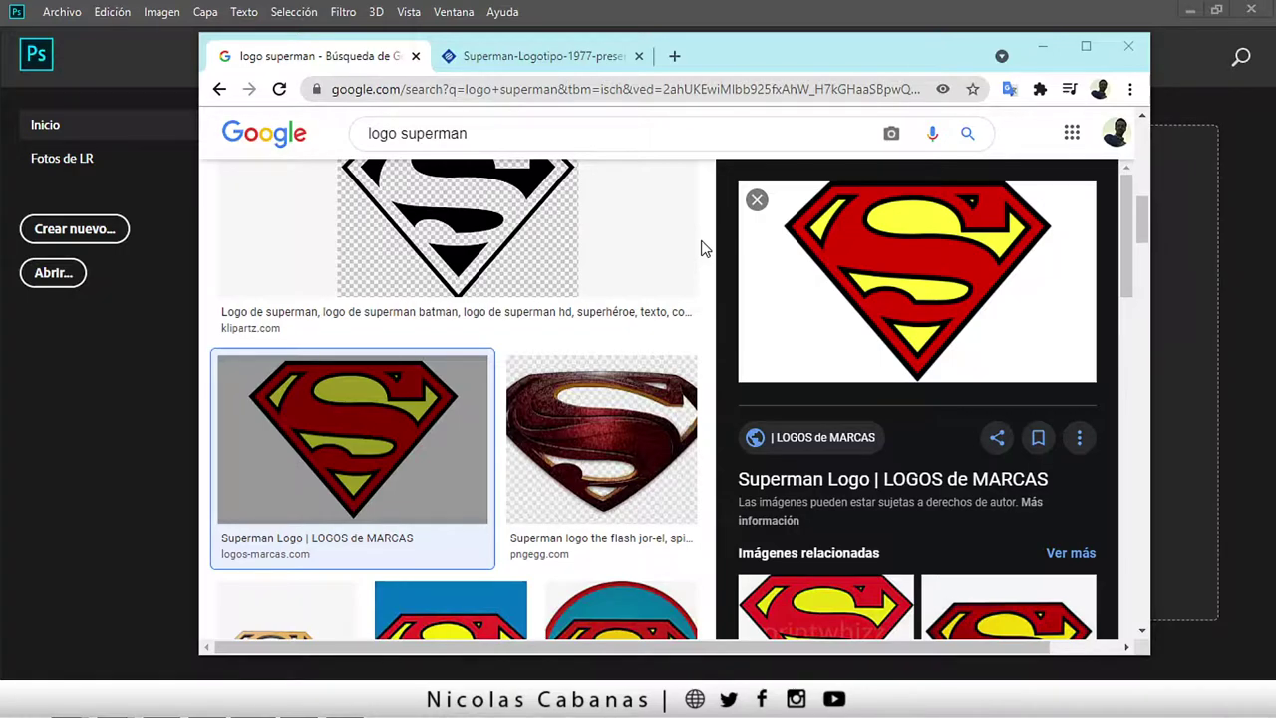
# Open the full-size red and yellow Superman logo from the 'logo superman' results in a new tab.
pyautogui.scroll(1, 436, 219)
pyautogui.scroll(-2, 435, 220)
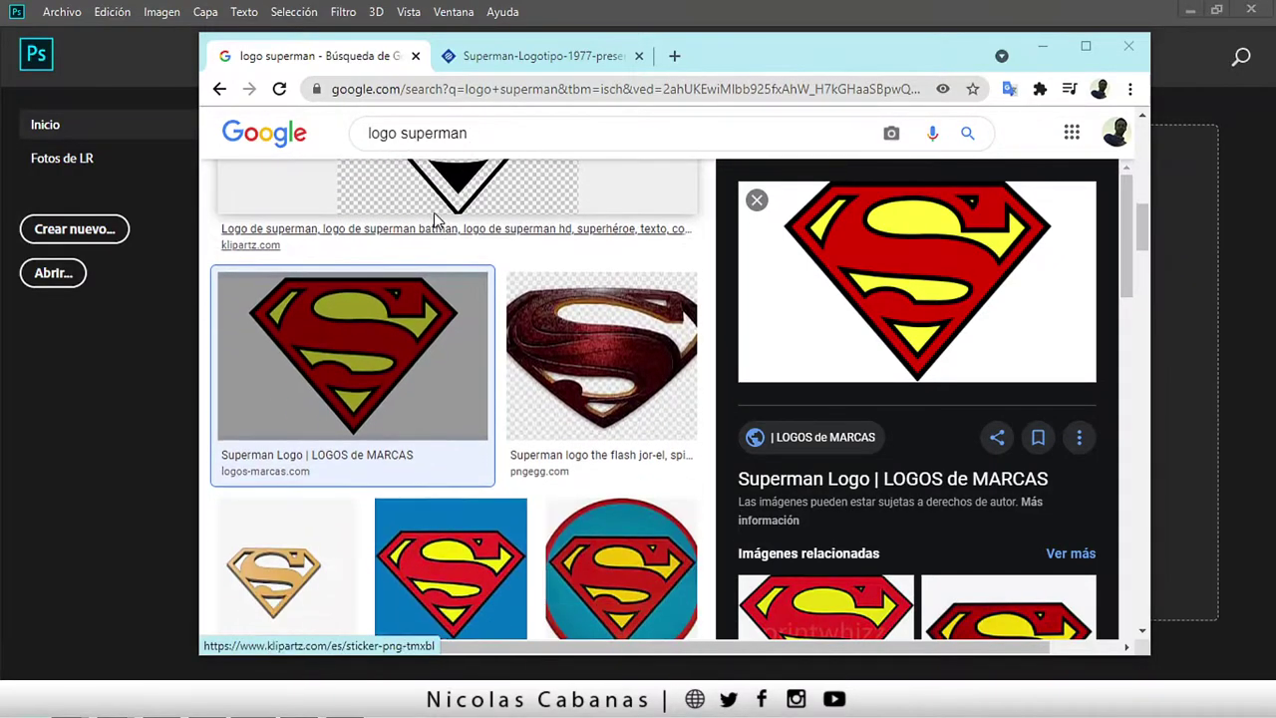
pyautogui.scroll(-1, 436, 219)
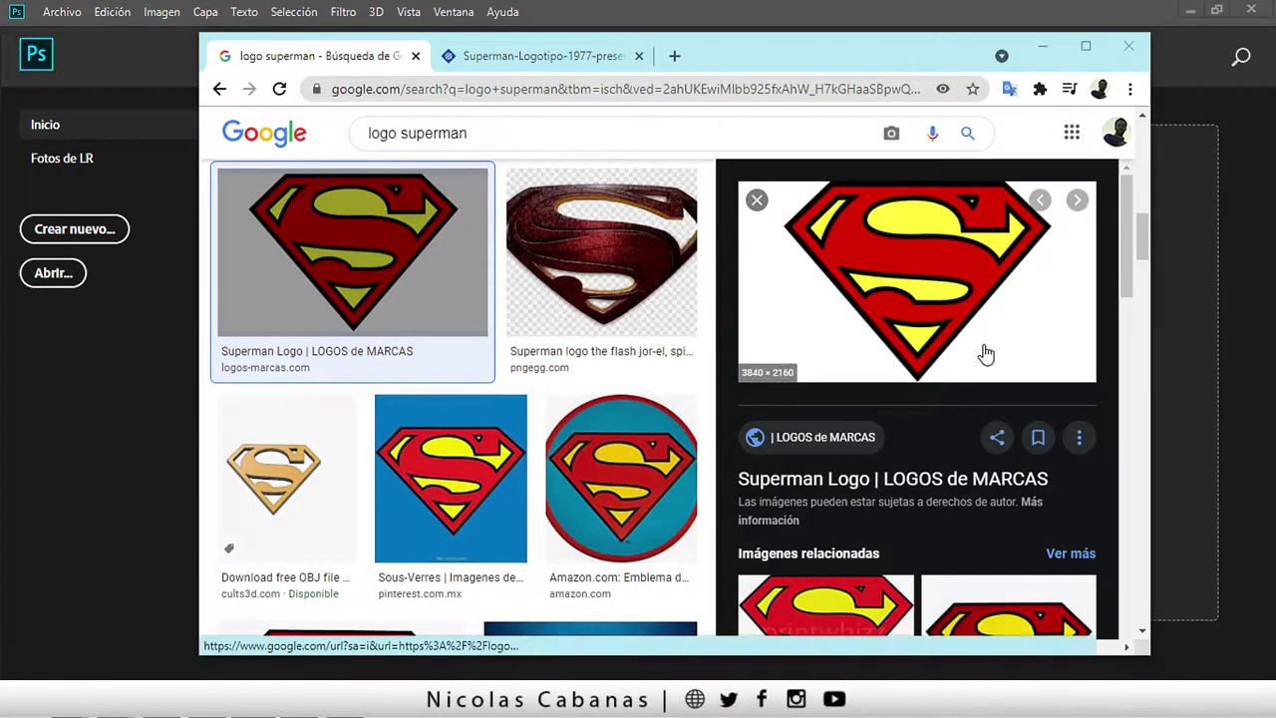
pyautogui.rightClick(854, 297)
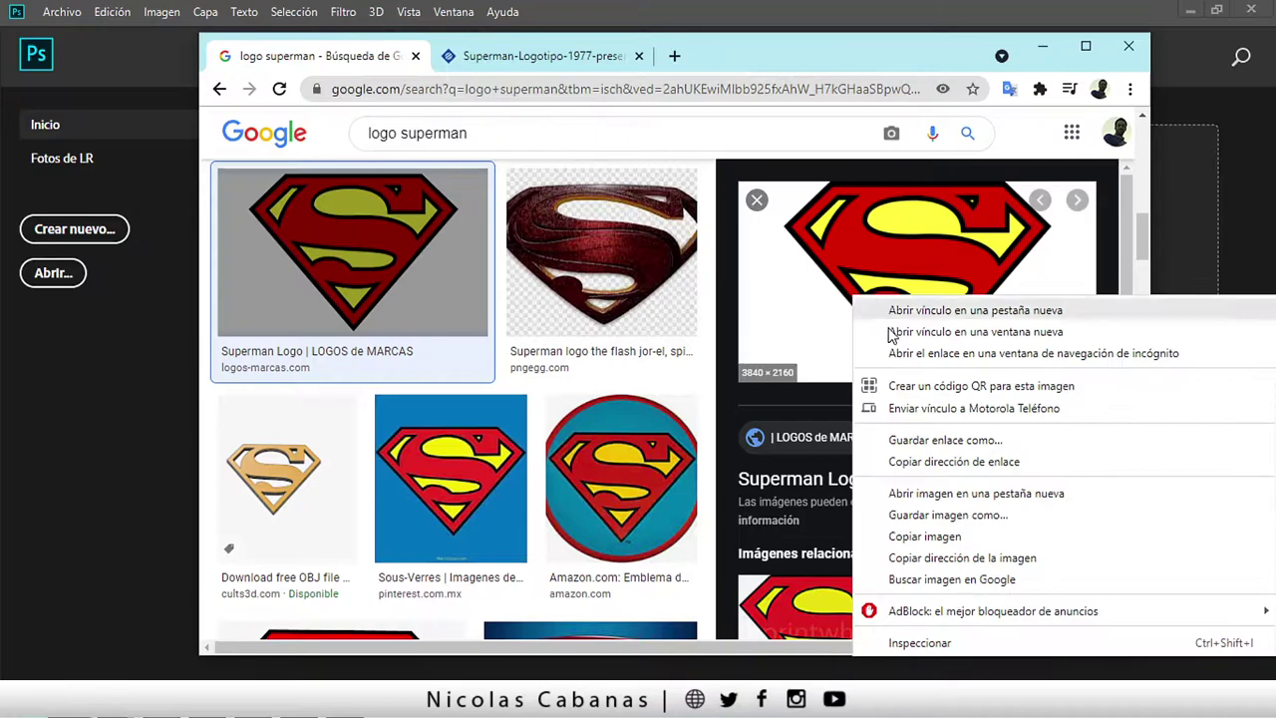
pyautogui.click(972, 493)
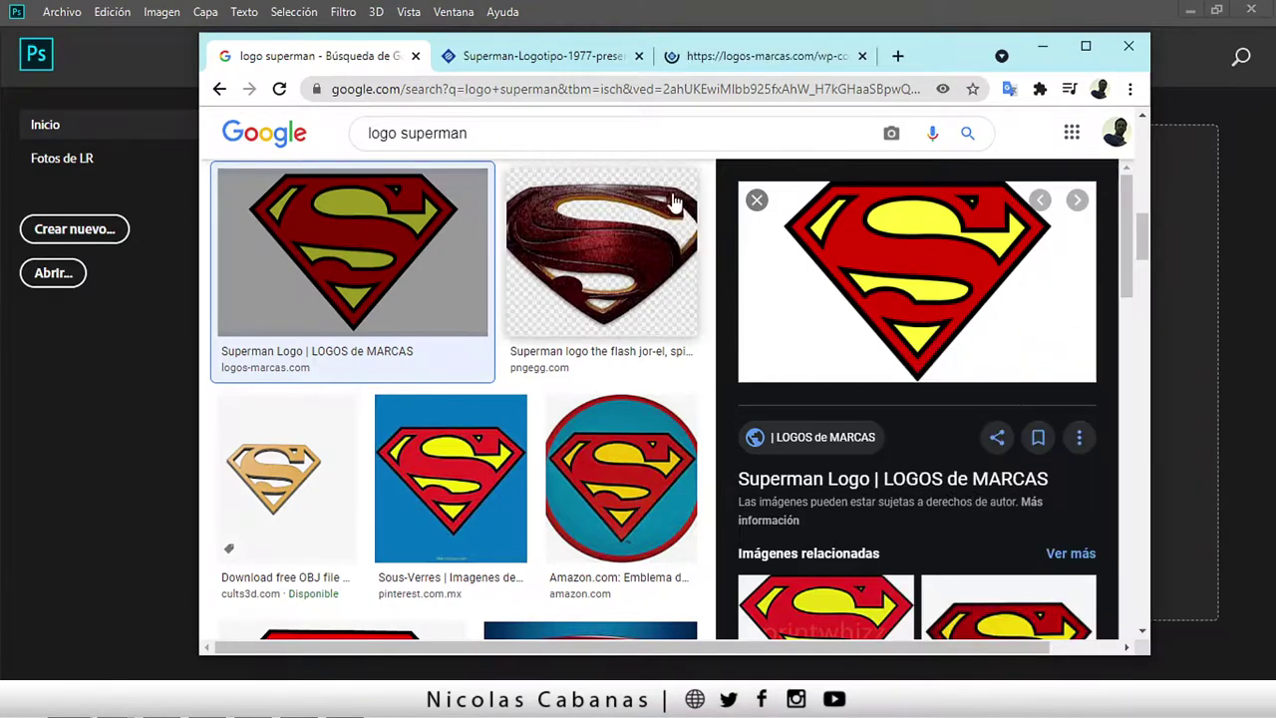
pyautogui.click(732, 67)
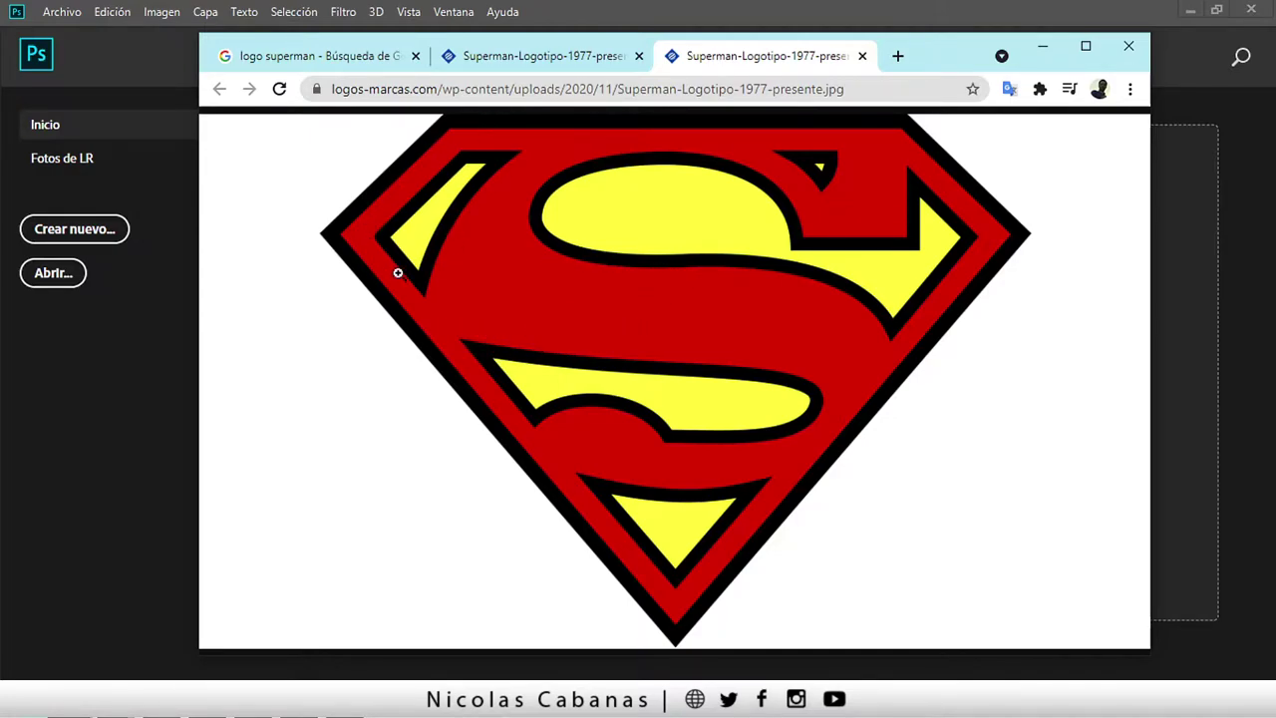
# Save the logo image to the Desktop as Superman-Logotipo-1977-presente.jpg.
pyautogui.doubleClick(872, 89)
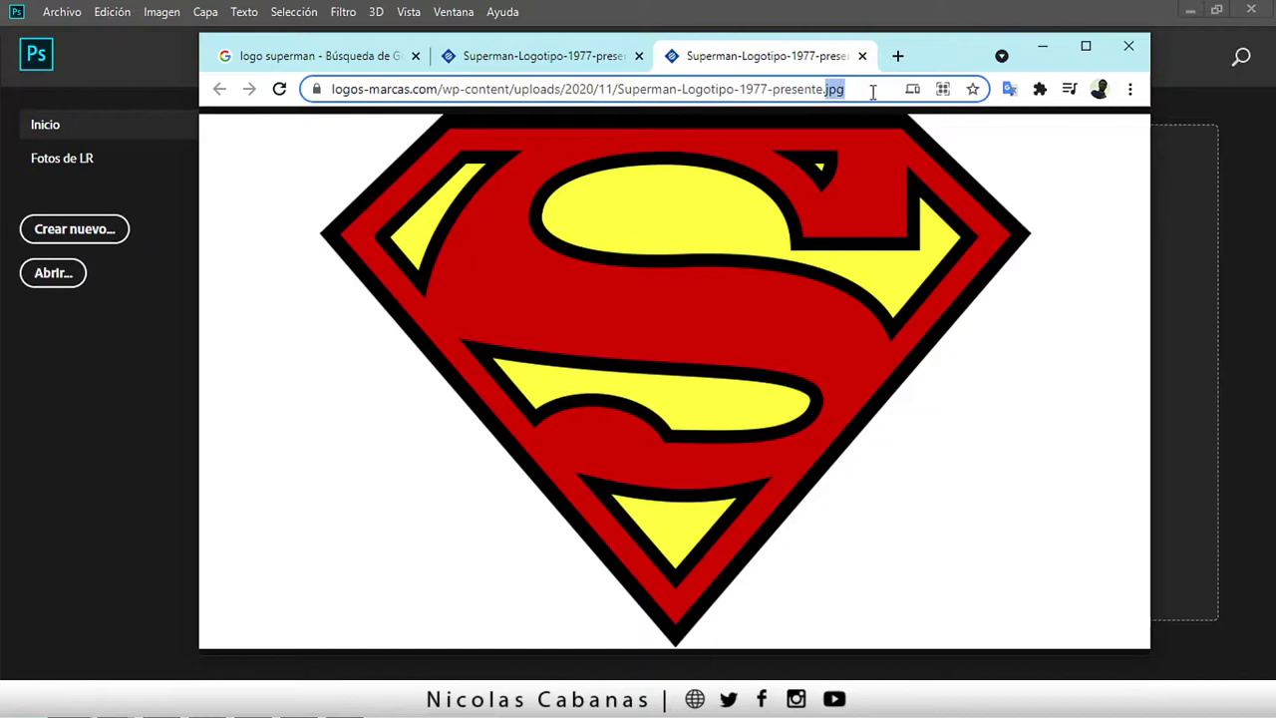
pyautogui.rightClick(671, 284)
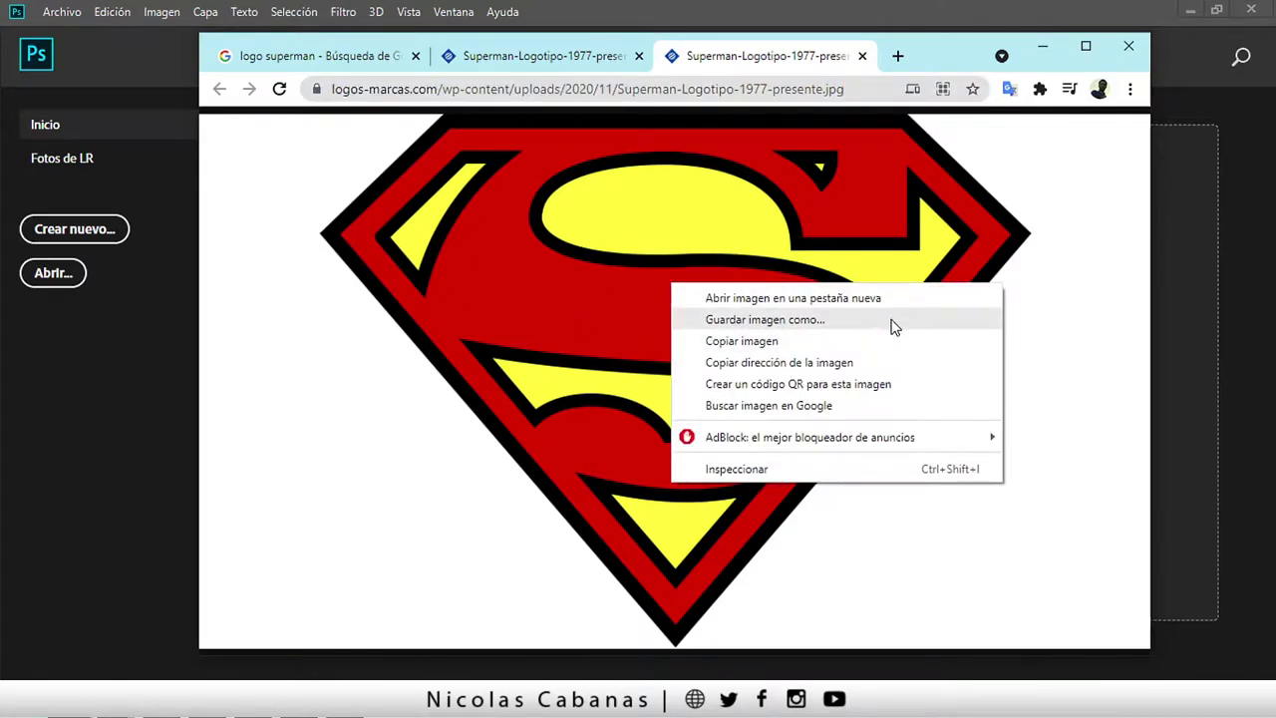
pyautogui.click(894, 322)
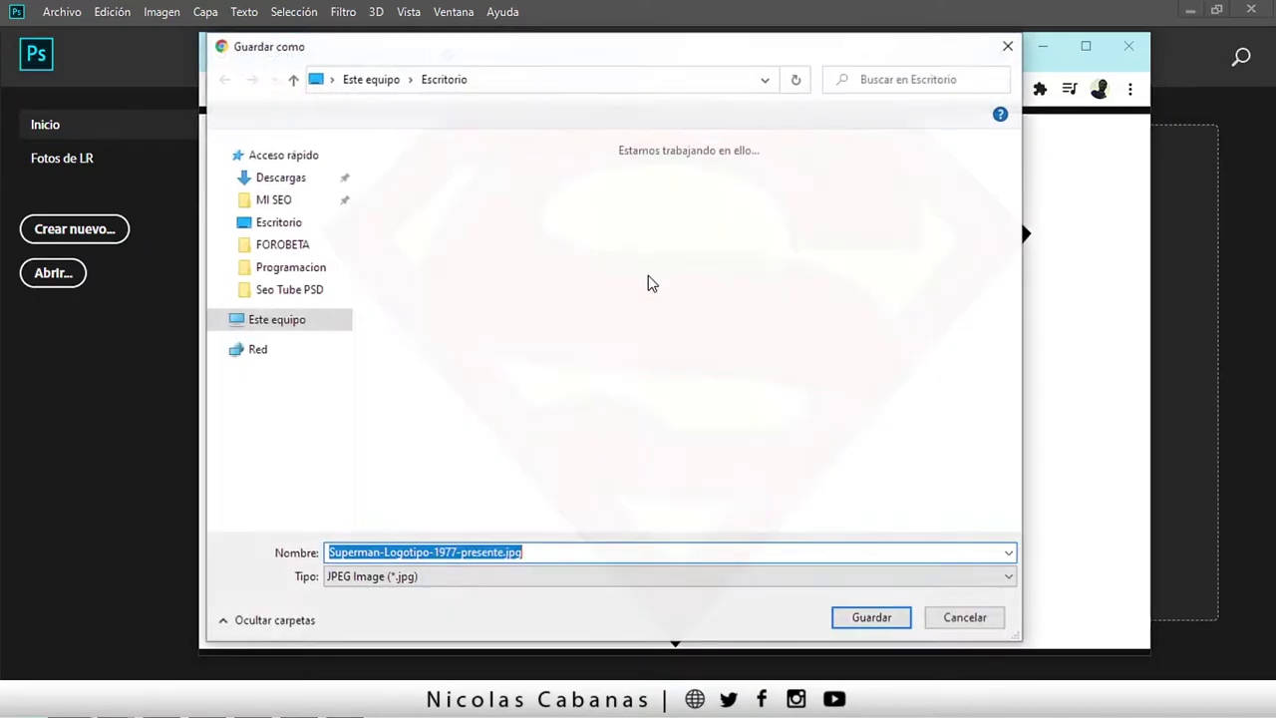
pyautogui.click(868, 617)
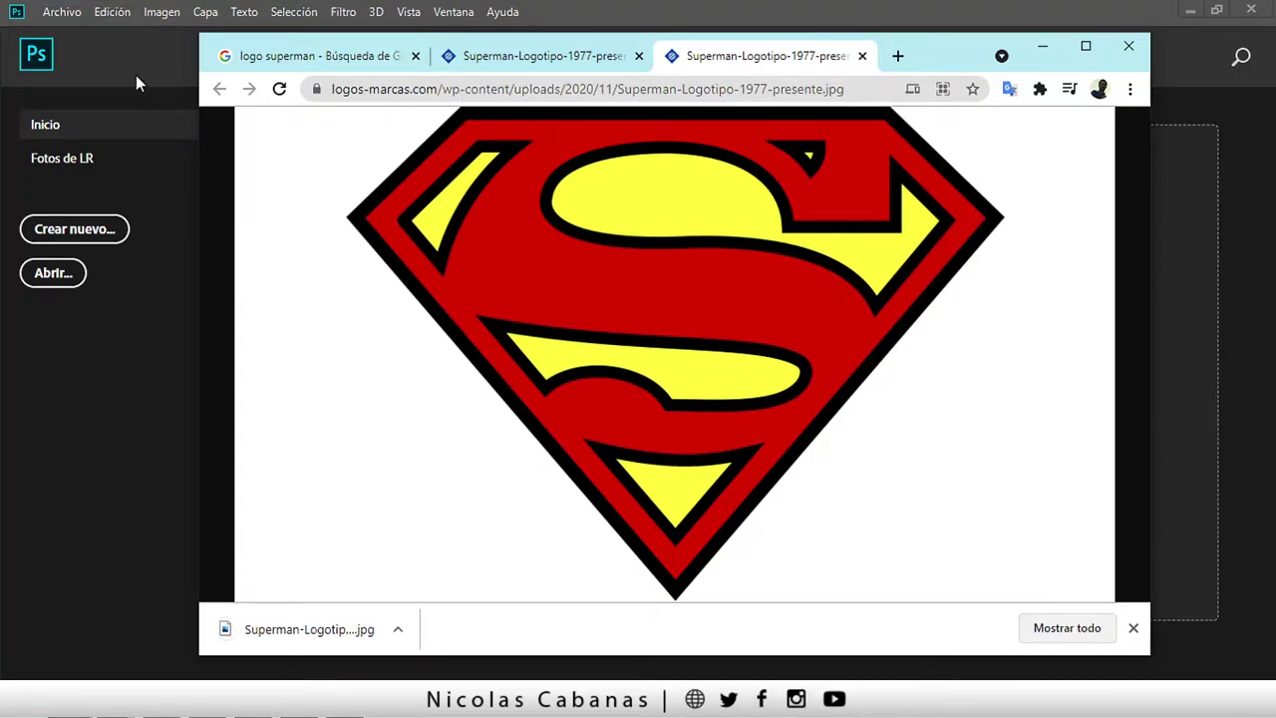
# Copy the logo image and drag Chrome aside to reveal Photoshop.
pyautogui.rightClick(742, 271)
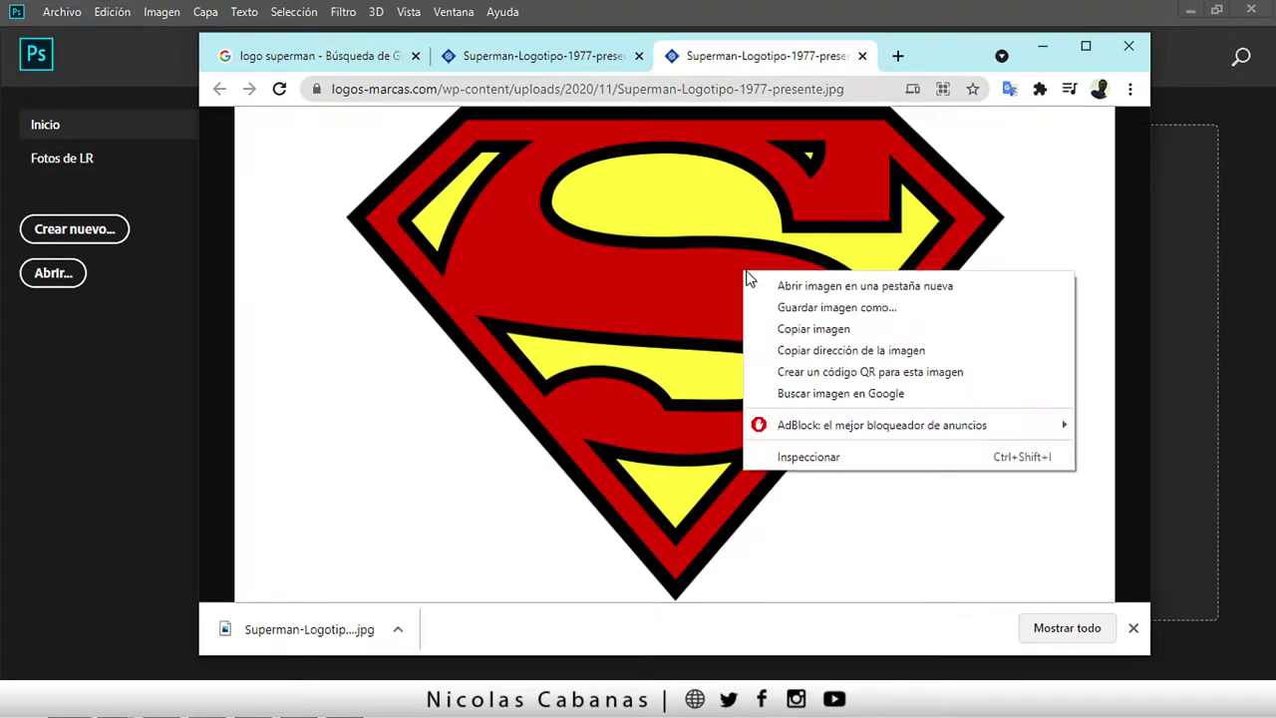
pyautogui.click(849, 332)
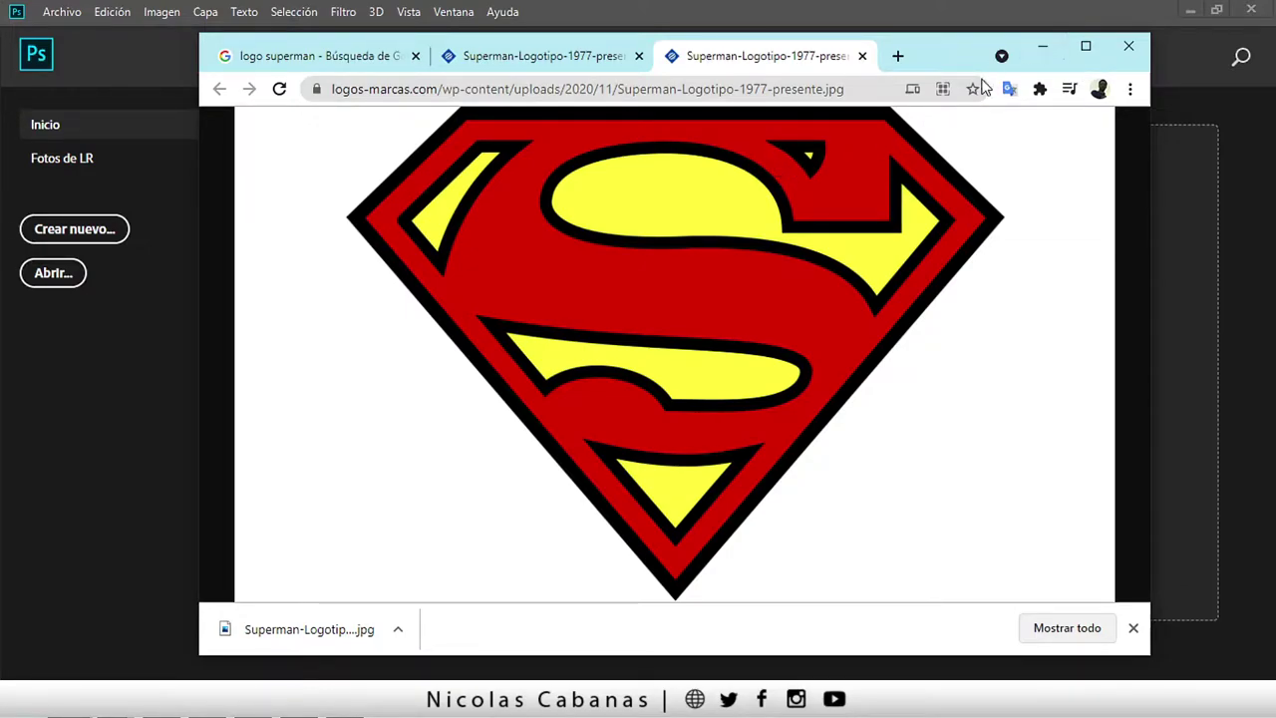
pyautogui.moveTo(926, 57); pyautogui.dragTo(1275, 126)
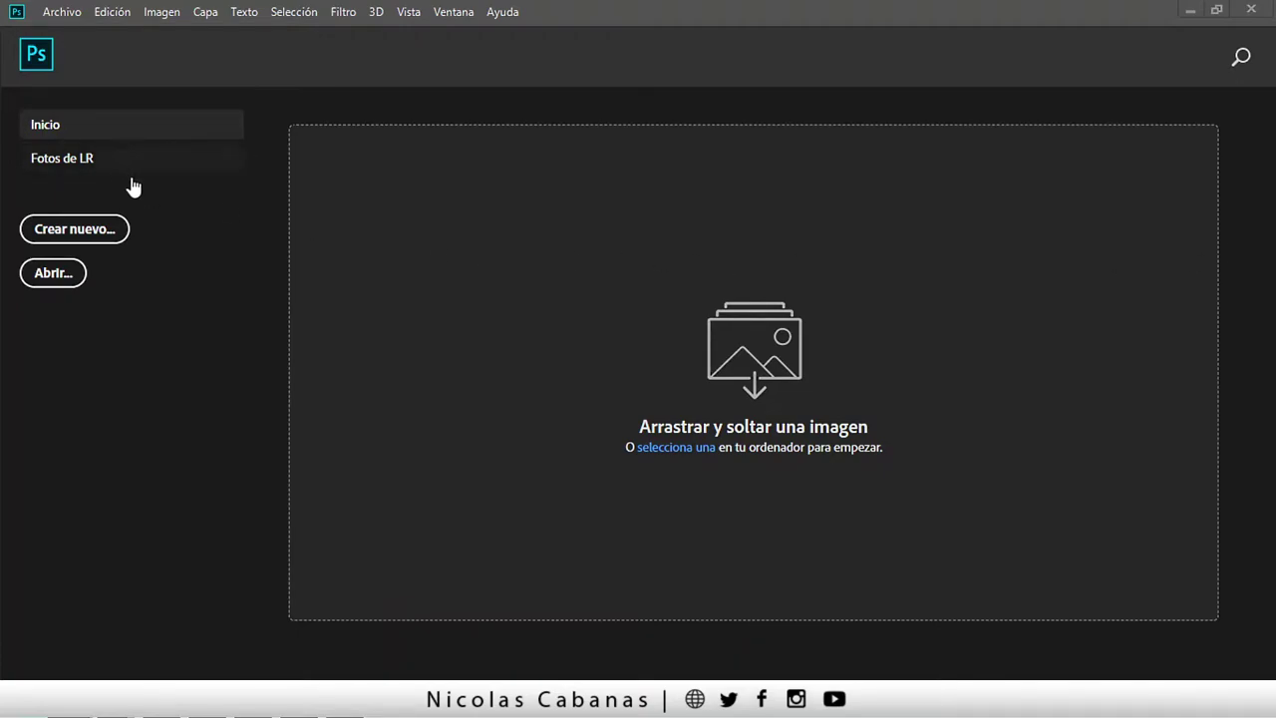
# Create Sin título-1, a 3840 × 2160 px document with Transparente background contents.
pyautogui.click(70, 17)
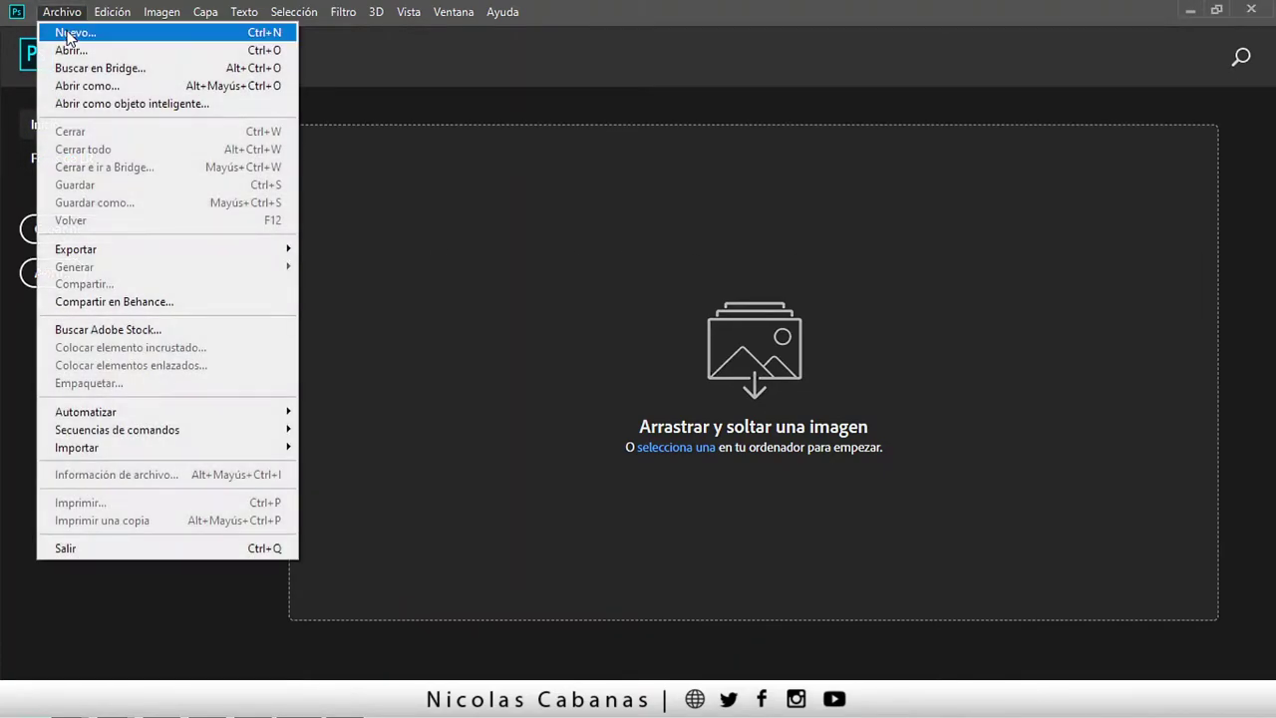
pyautogui.press('Escape')
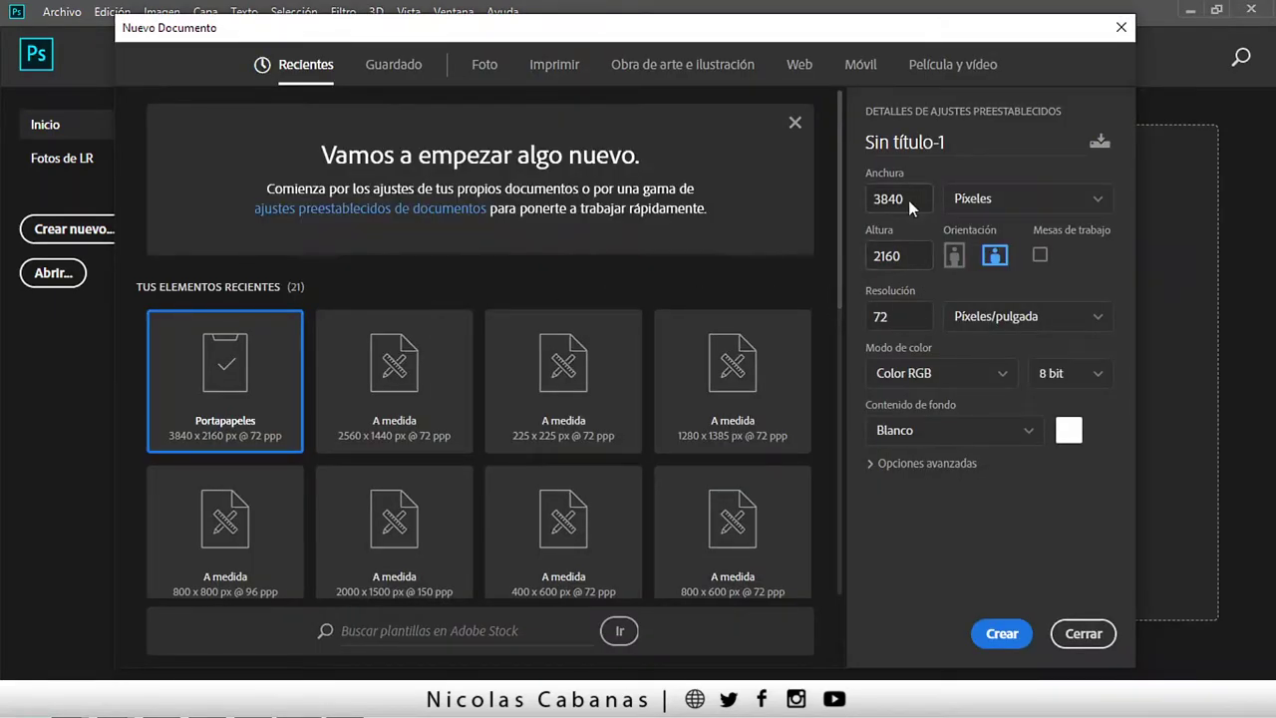
pyautogui.press('Tab')
pyautogui.click(948, 424)
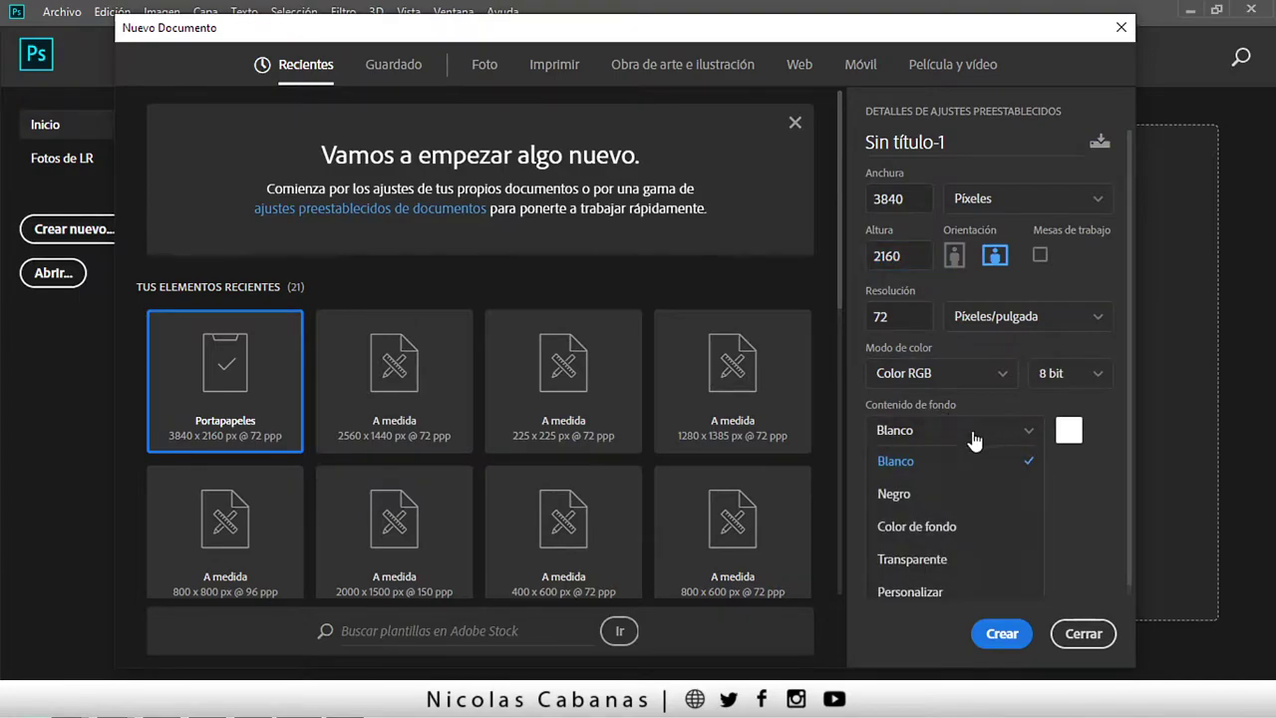
pyautogui.click(959, 562)
pyautogui.click(1005, 636)
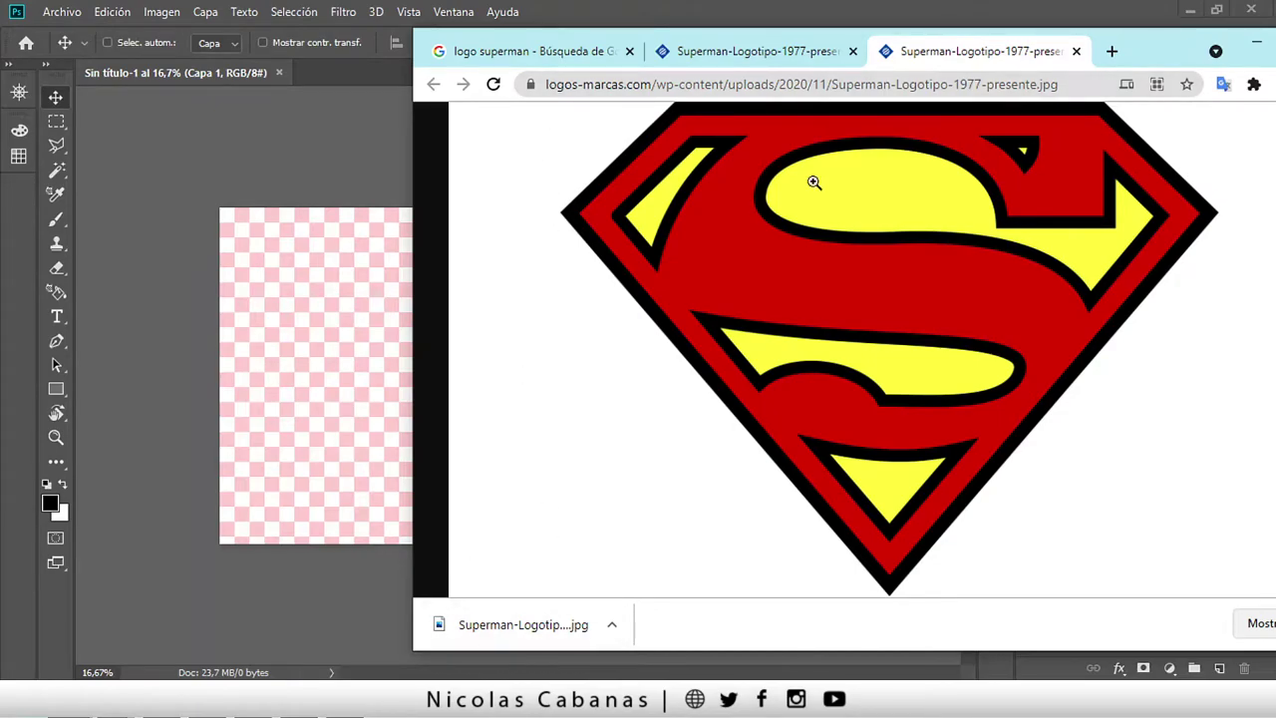
# Place Superman-Logotipo-1977-presente.jpg on the canvas, scaled to 77.14% and centred.
pyautogui.moveTo(523, 624); pyautogui.dragTo(333, 338)
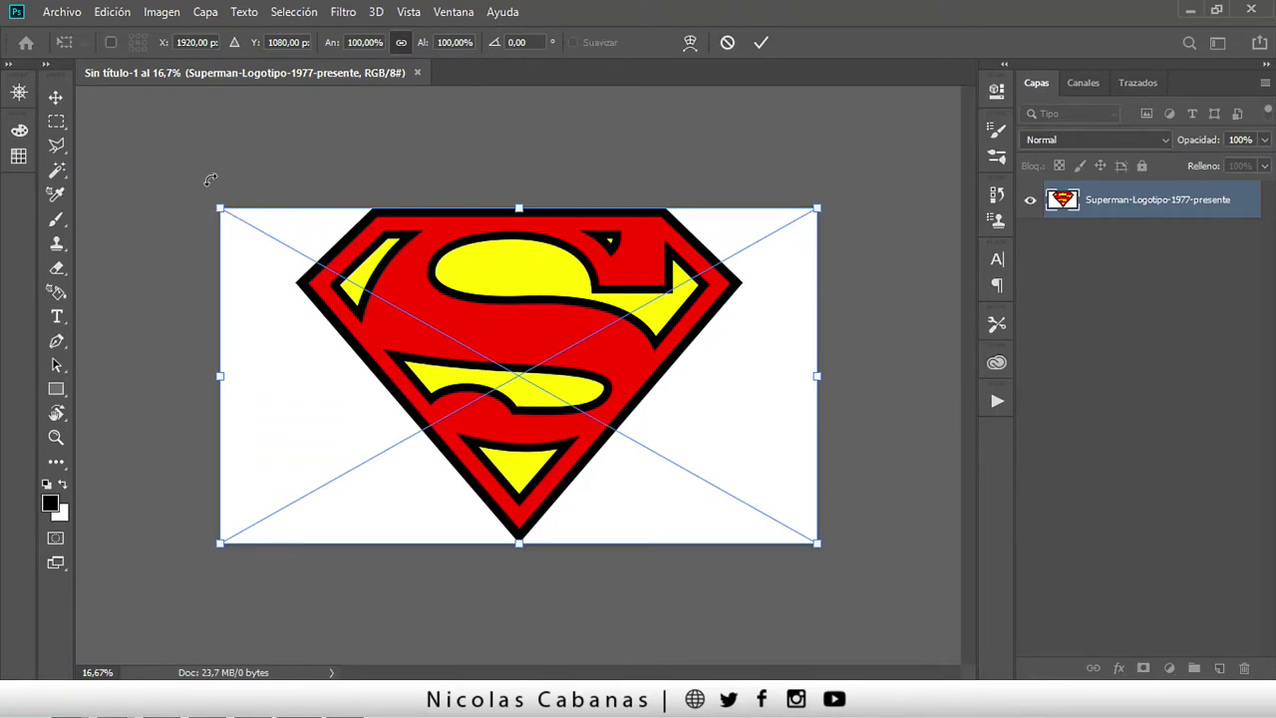
pyautogui.moveTo(227, 217); pyautogui.dragTo(356, 281)
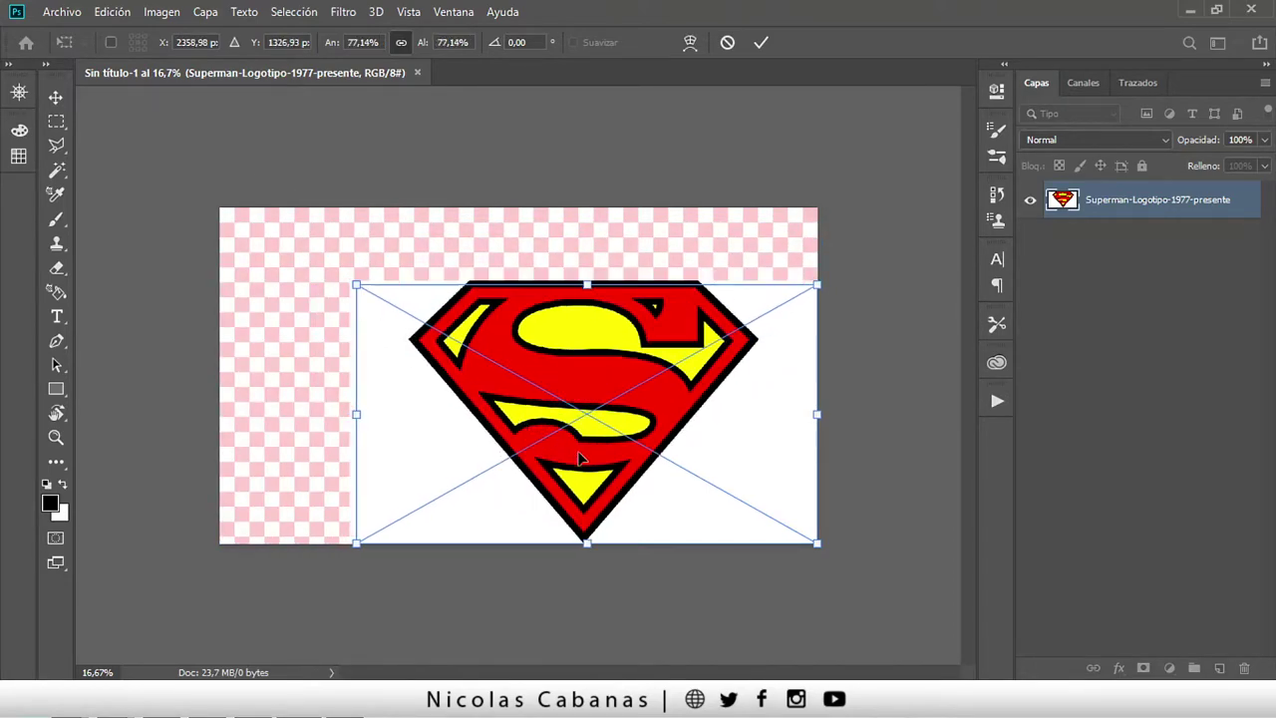
pyautogui.moveTo(594, 461)
pyautogui.mouseDown()
pyautogui.moveTo(516, 426)
pyautogui.moveTo(544, 427)
pyautogui.mouseUp()
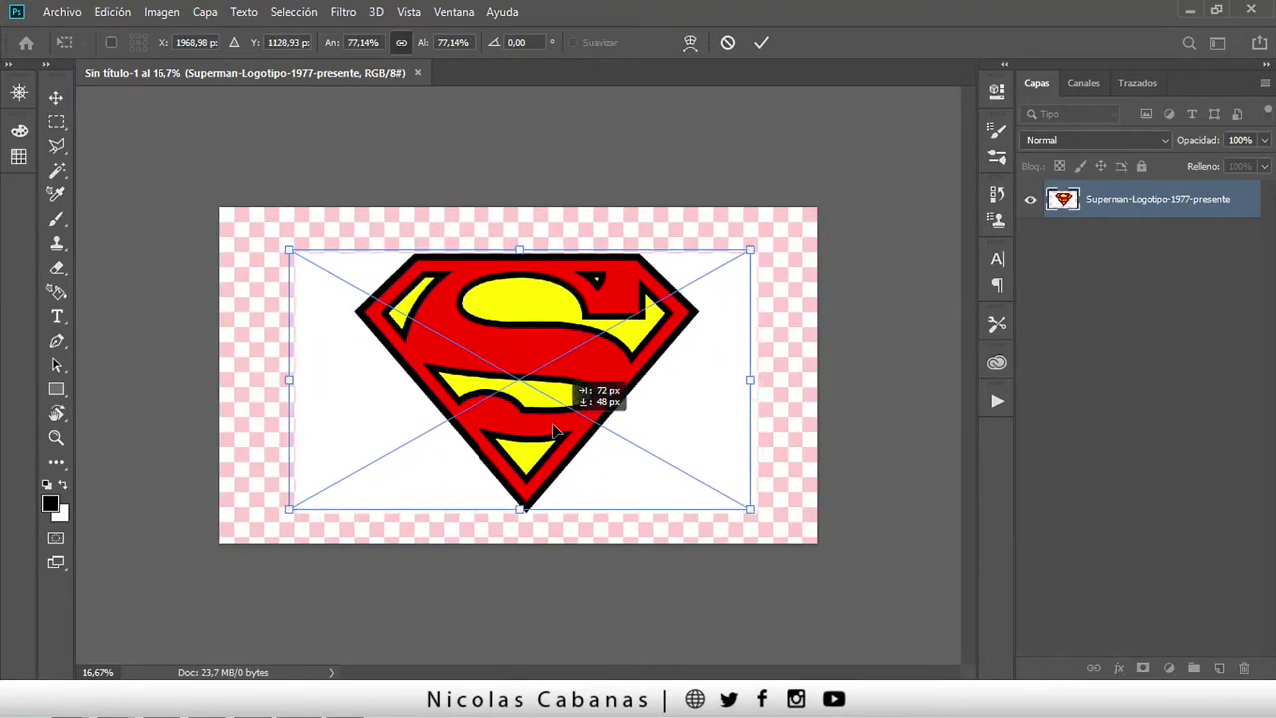
pyautogui.click(758, 44)
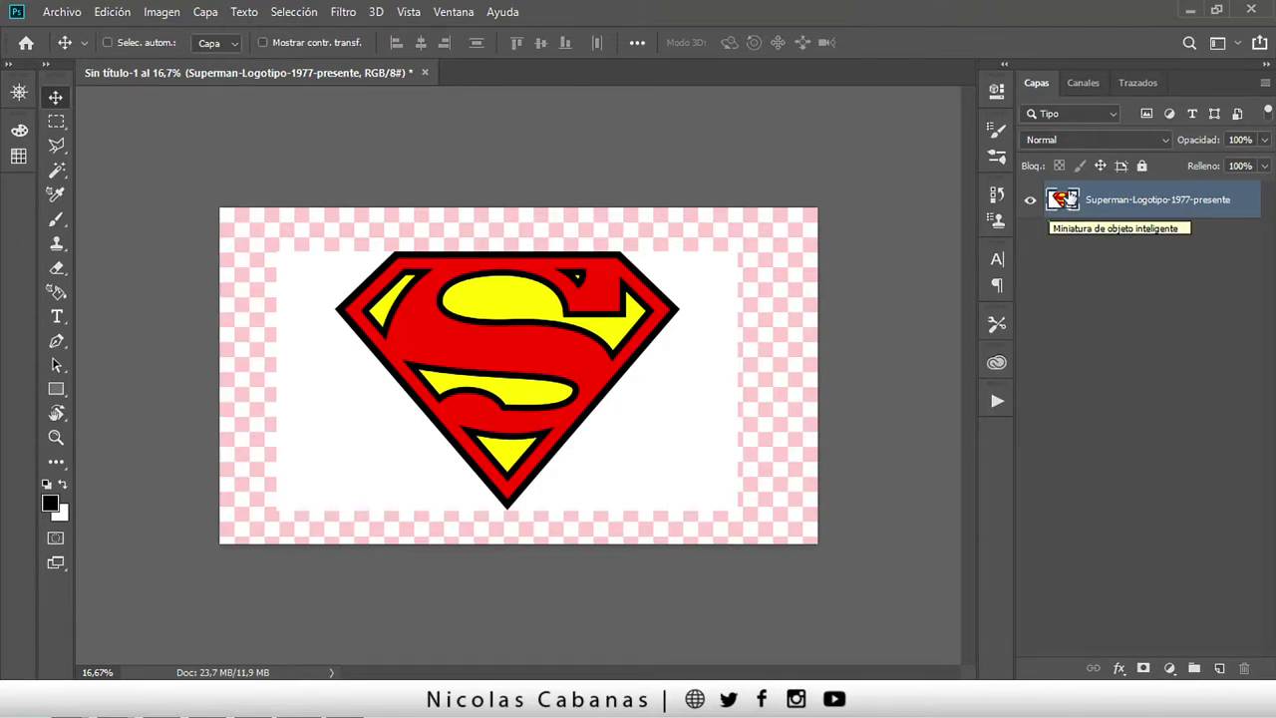
# Set the Layers panel thumbnail size to medium in the panel options.
pyautogui.click(1264, 84)
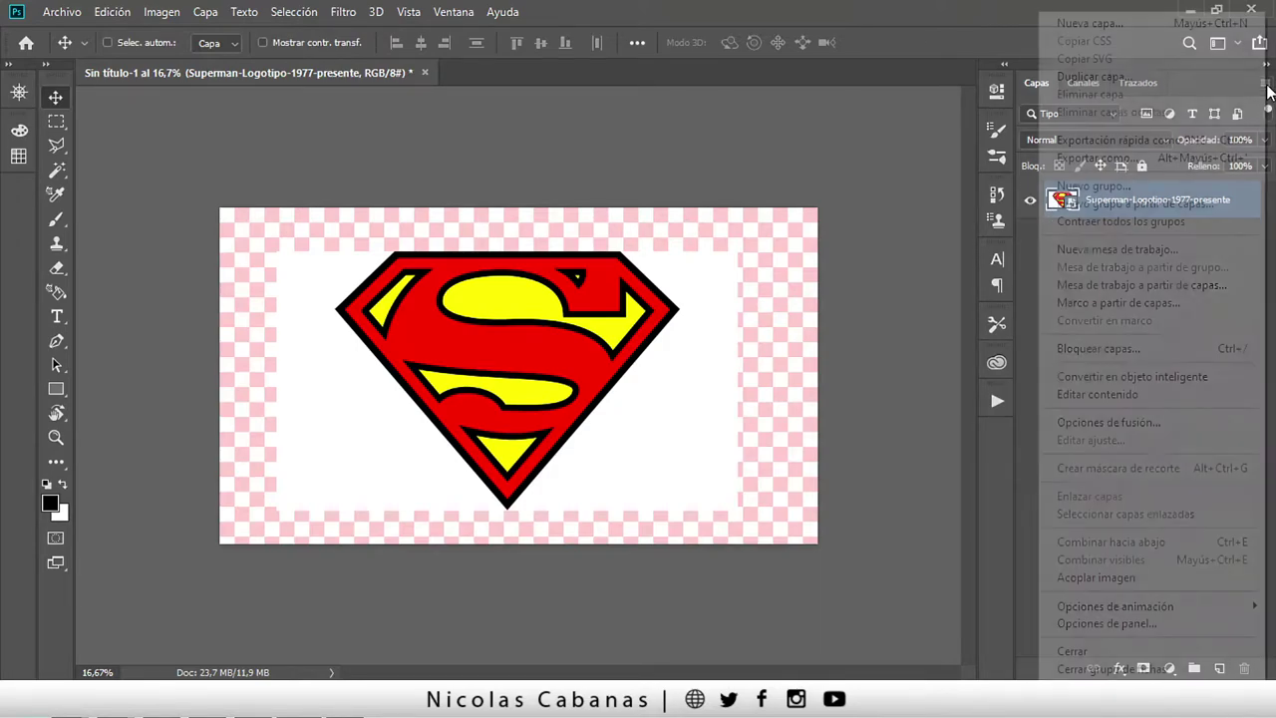
pyautogui.click(1114, 625)
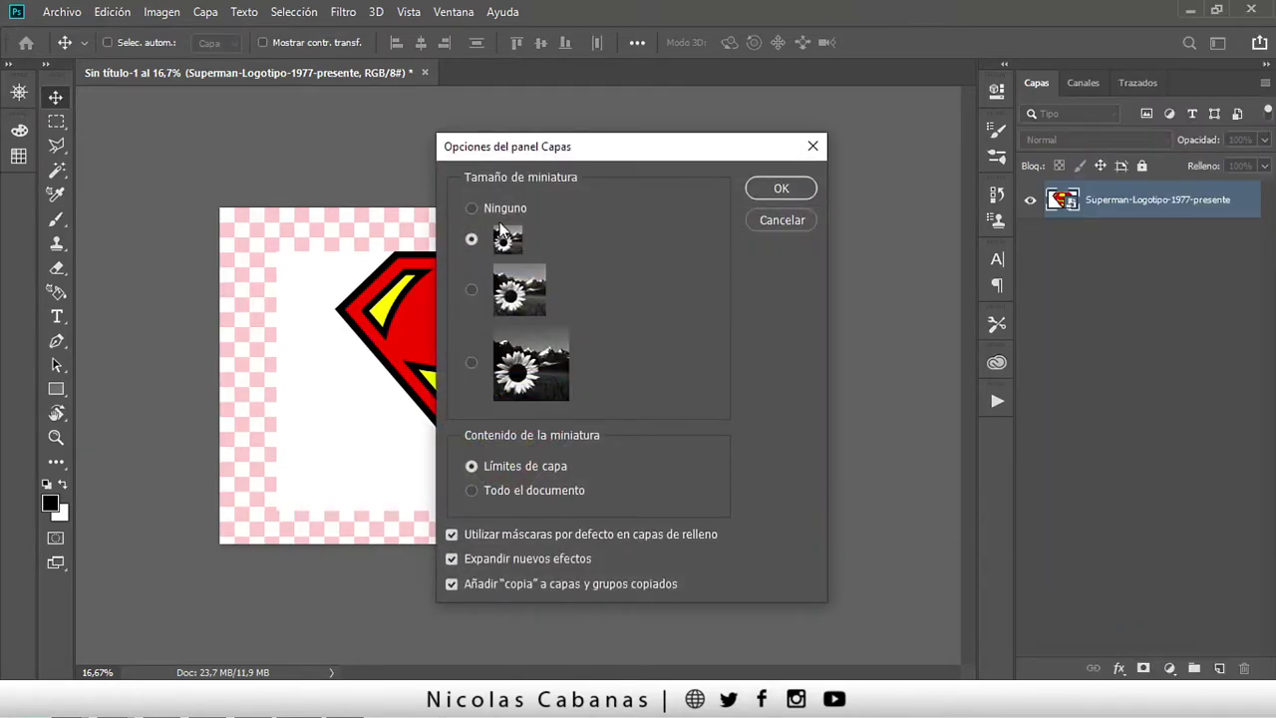
pyautogui.click(501, 300)
pyautogui.click(521, 362)
pyautogui.click(520, 303)
pyautogui.click(782, 189)
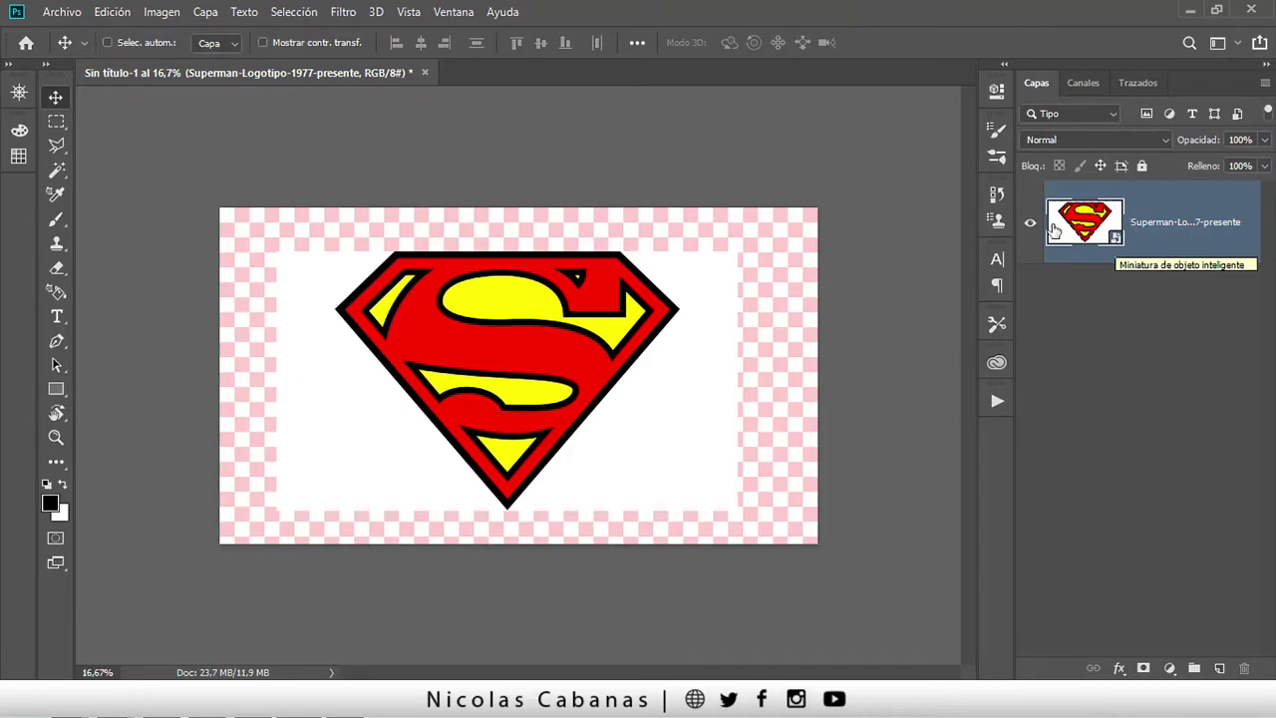
pyautogui.doubleClick(1115, 233)
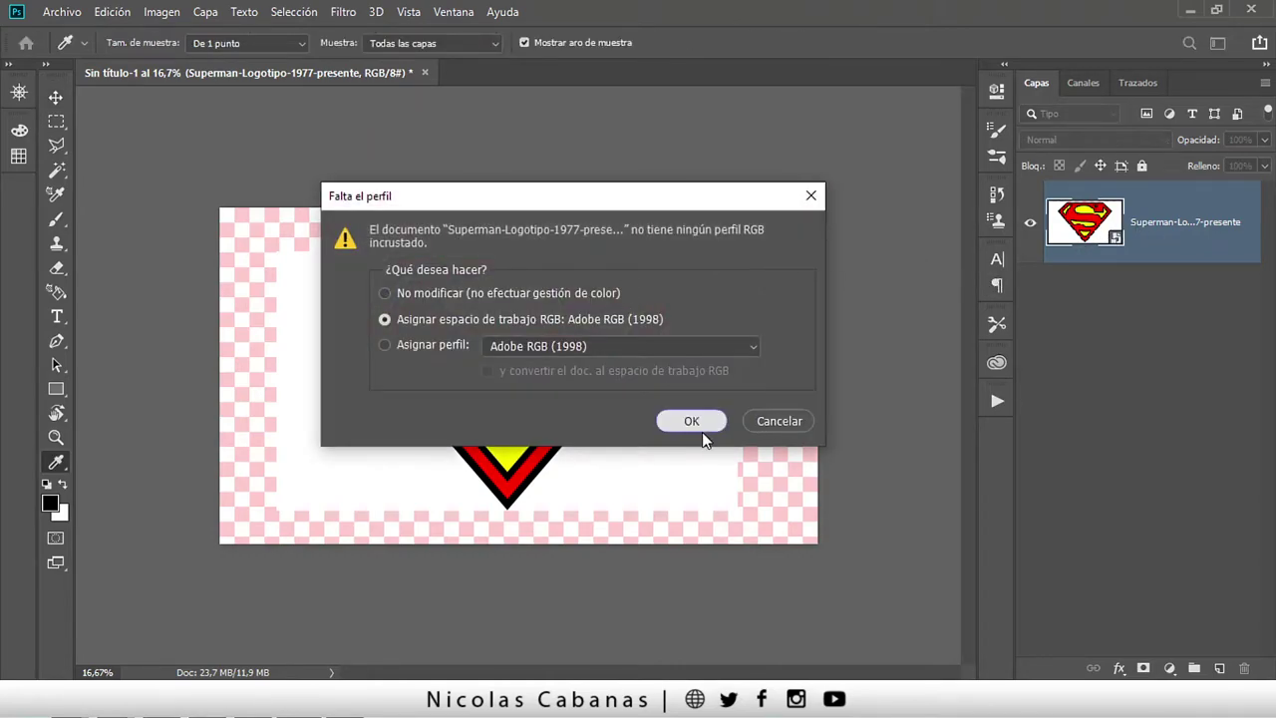
pyautogui.click(701, 429)
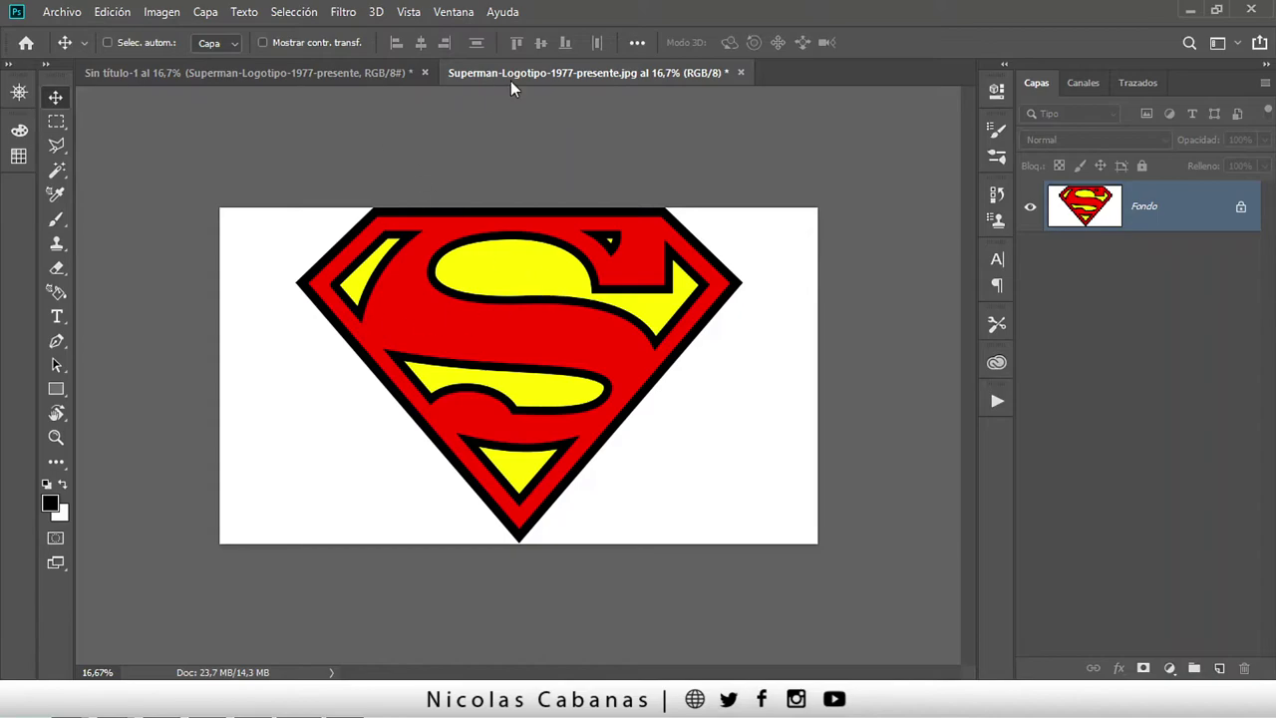
pyautogui.click(741, 73)
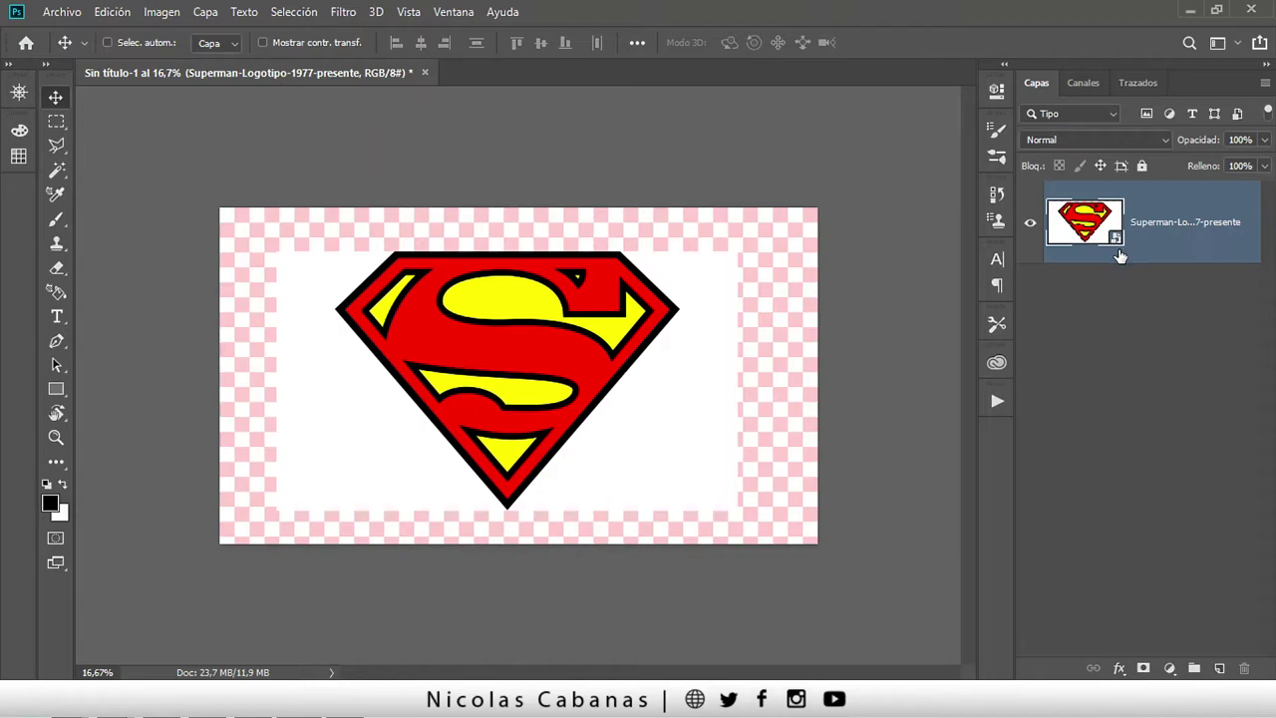
# Try picking the Magic Wand from the selection flyout and restore the toolbar via Ventana > Herramientas.
pyautogui.click(64, 171)
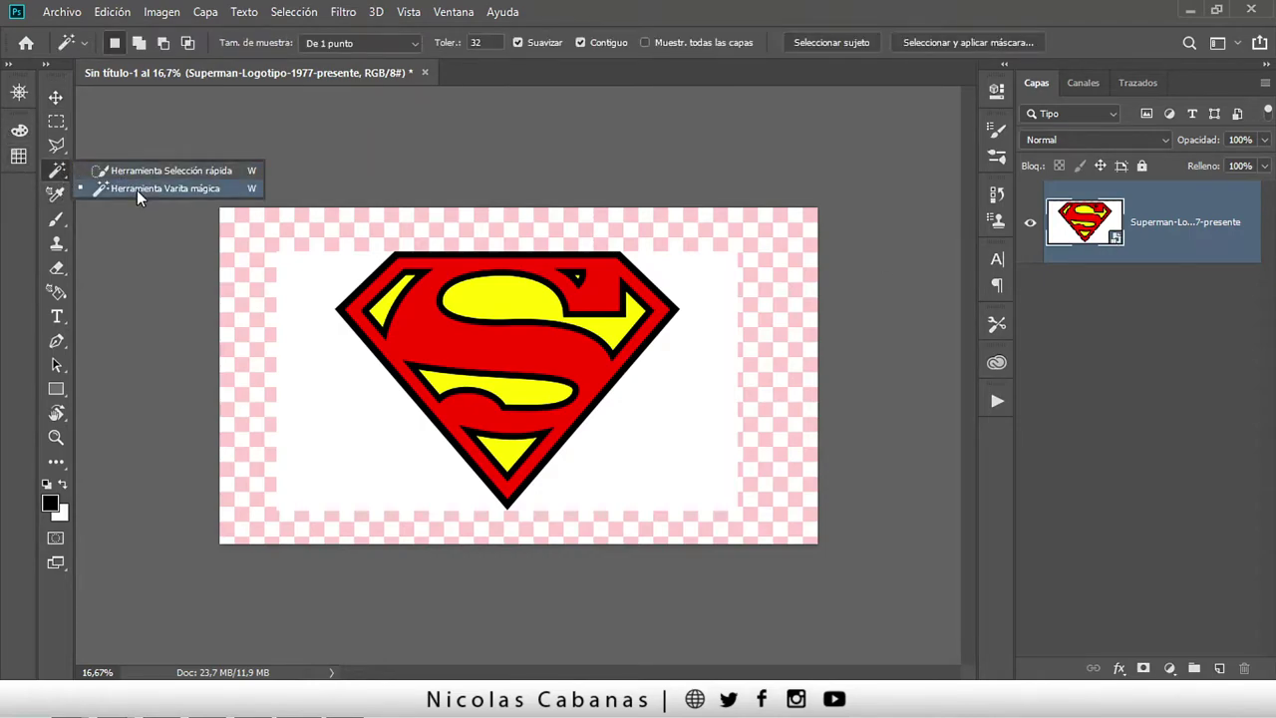
pyautogui.click(136, 189)
pyautogui.click(57, 170)
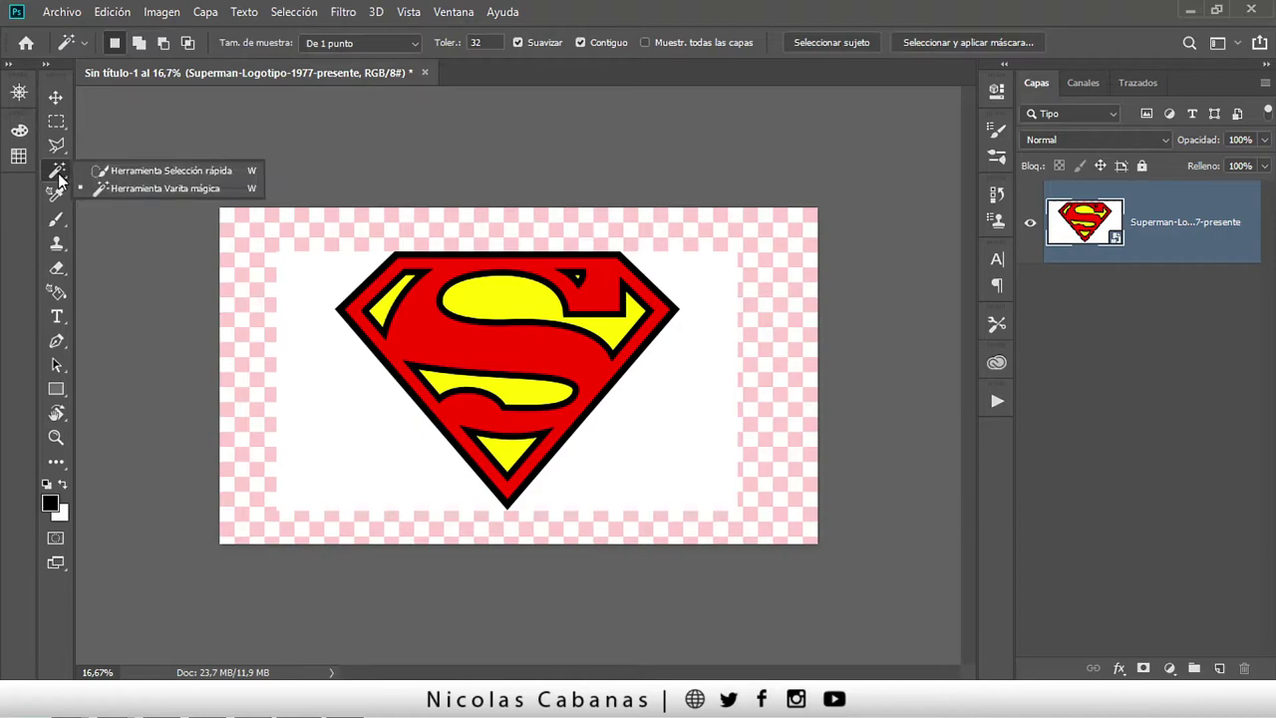
pyautogui.click(115, 191)
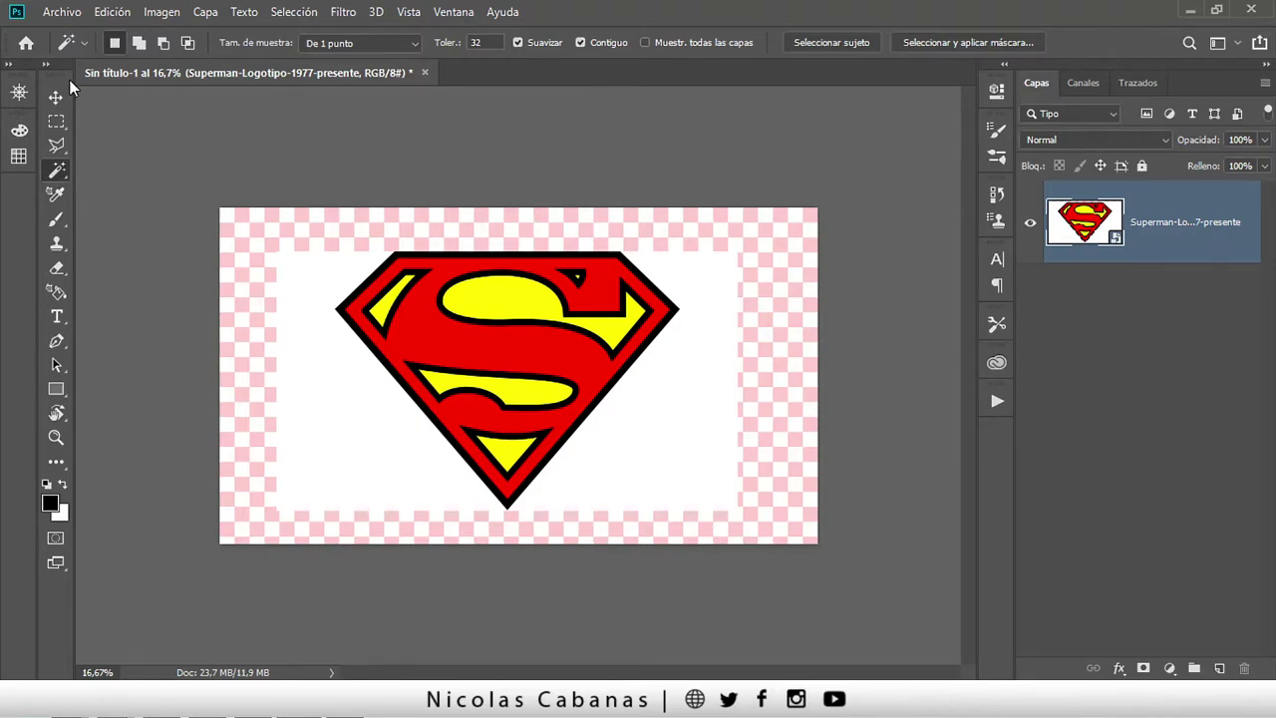
pyautogui.click(57, 171)
pyautogui.click(110, 191)
pyautogui.click(450, 14)
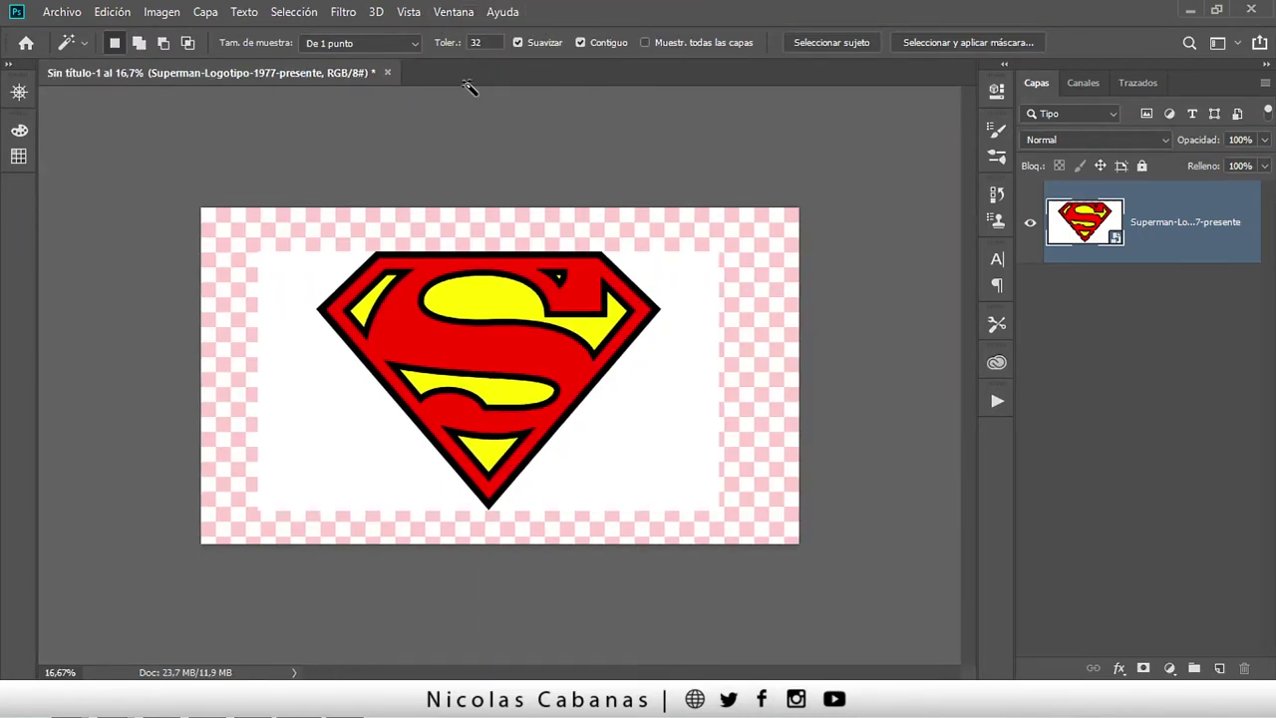
pyautogui.click(454, 12)
pyautogui.click(516, 664)
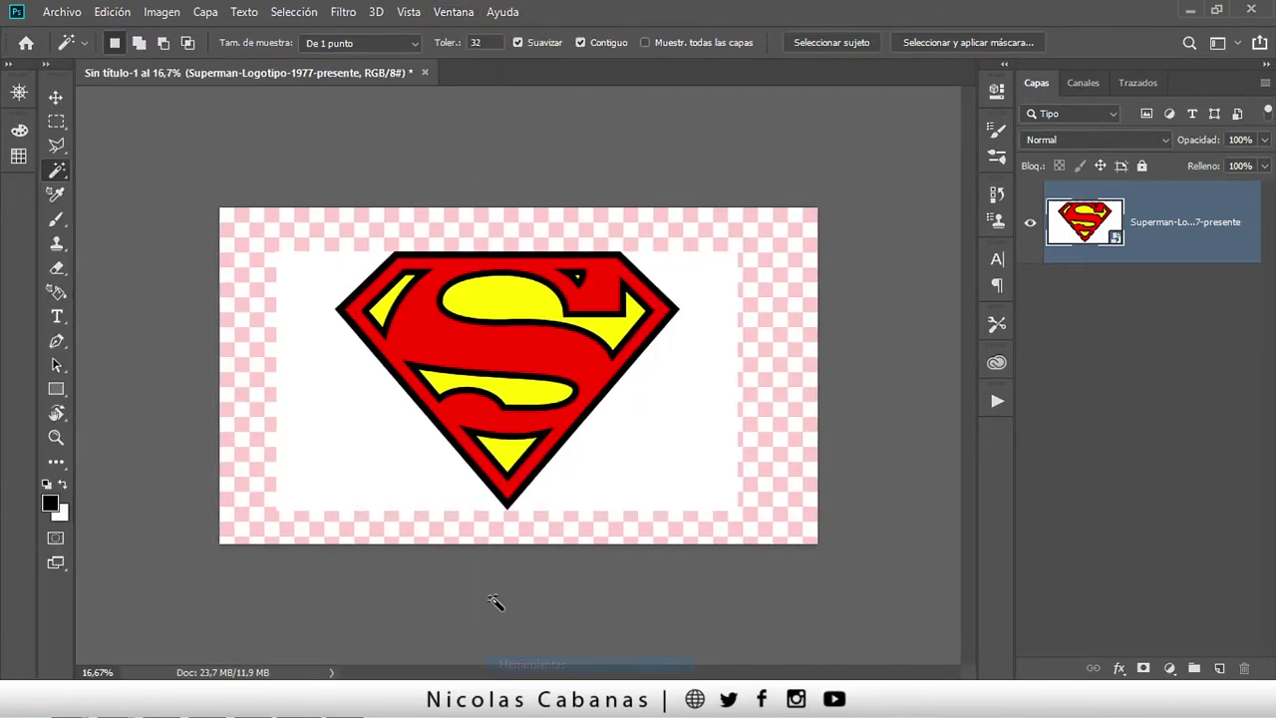
# Toggle between Quick Selection and Magic Wand, ending with the Magic Wand active.
pyautogui.press('v')
pyautogui.click(55, 172)
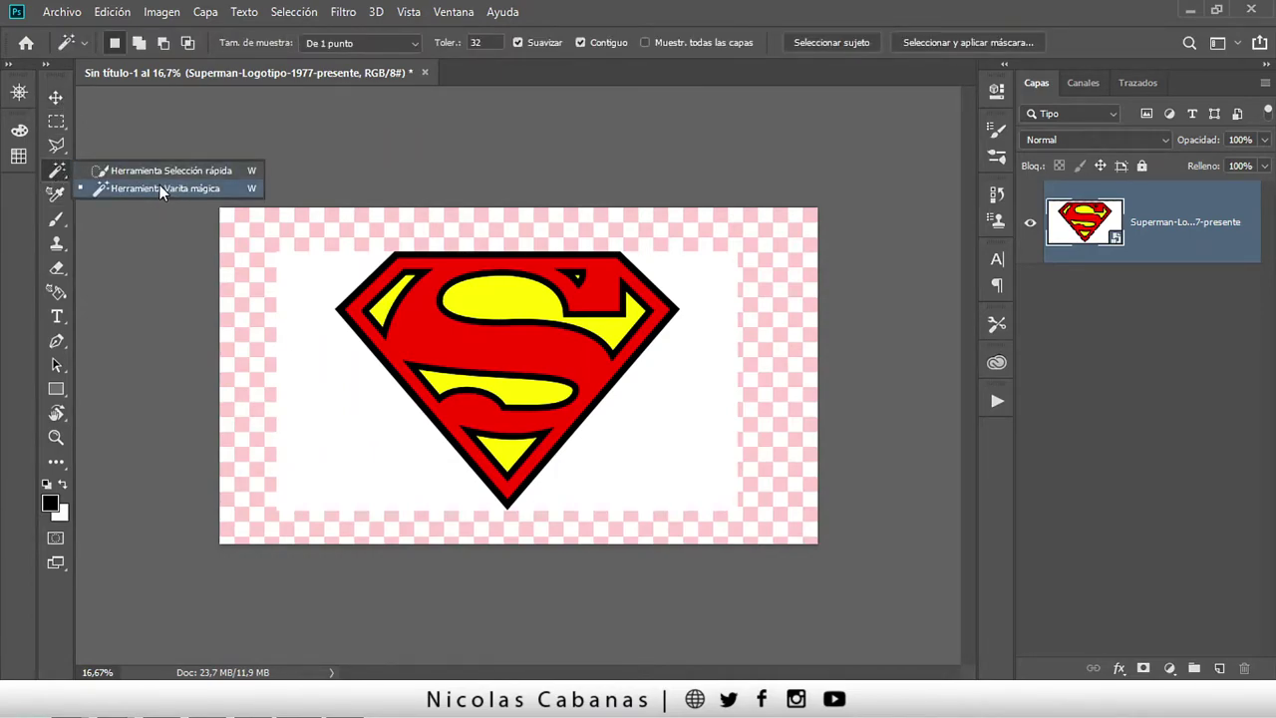
pyautogui.click(157, 170)
pyautogui.rightClick(62, 170)
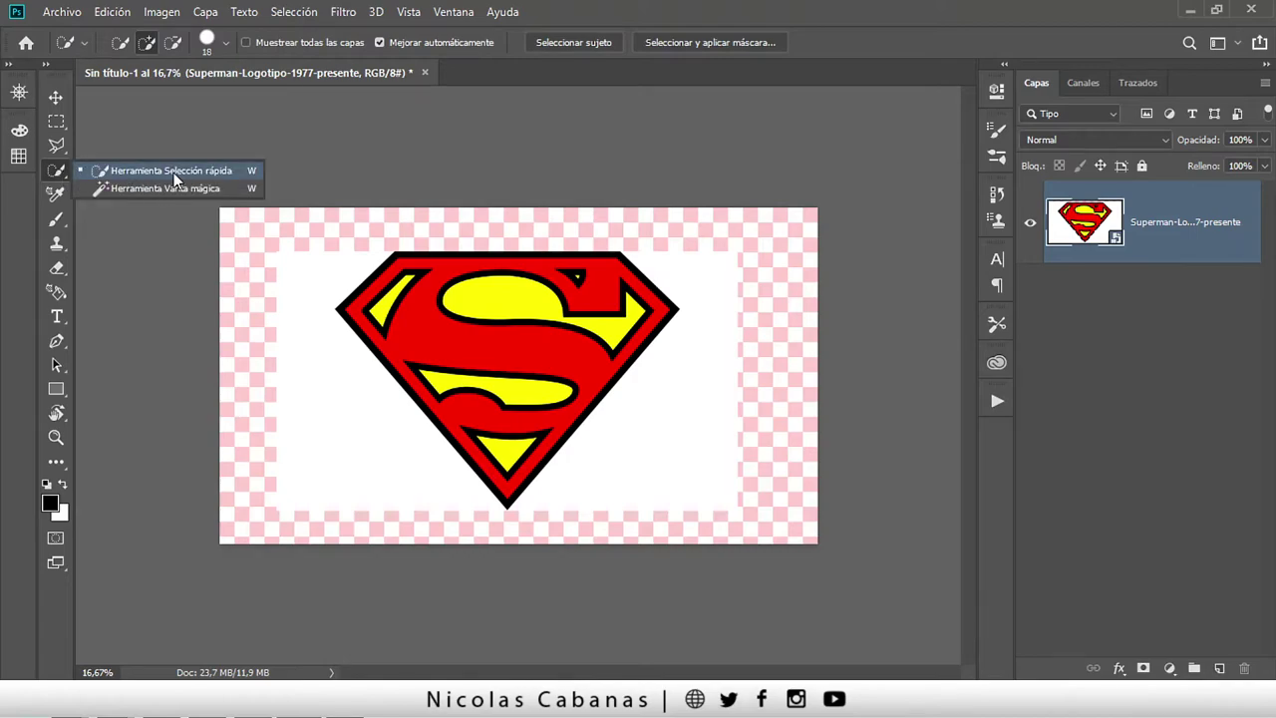
pyautogui.click(175, 186)
pyautogui.rightClick(57, 179)
pyautogui.click(148, 172)
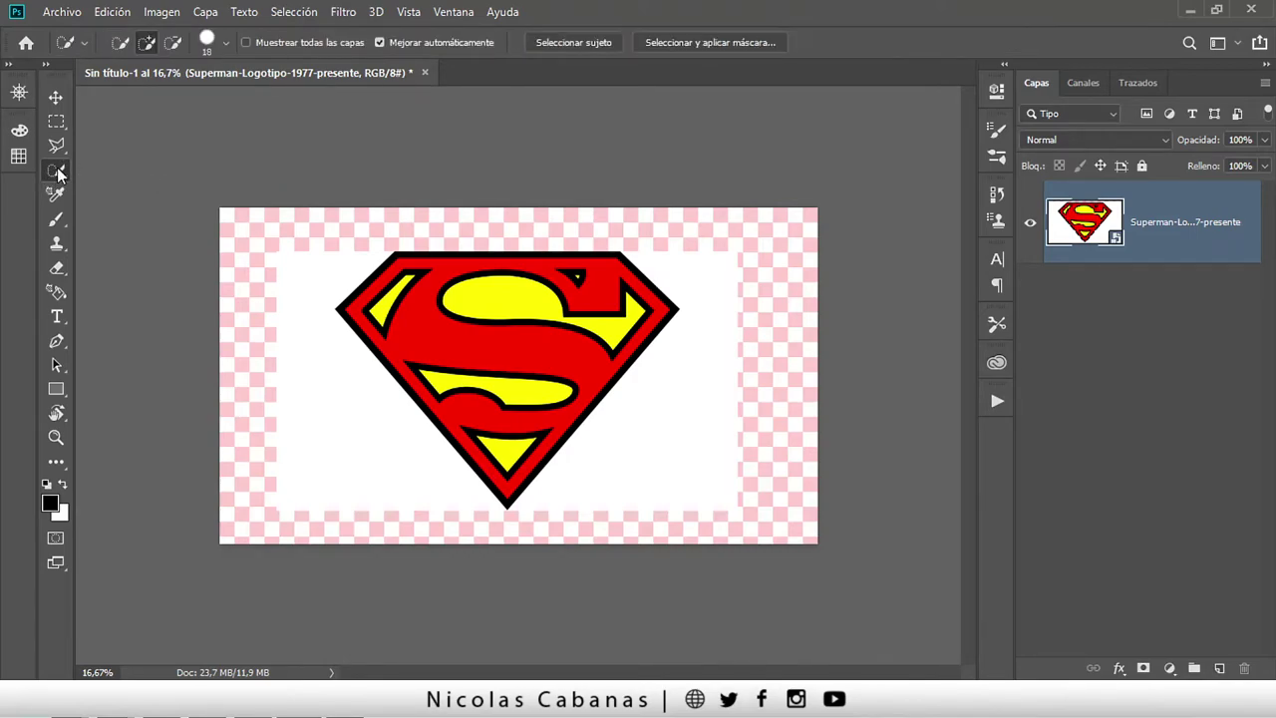
pyautogui.rightClick(56, 175)
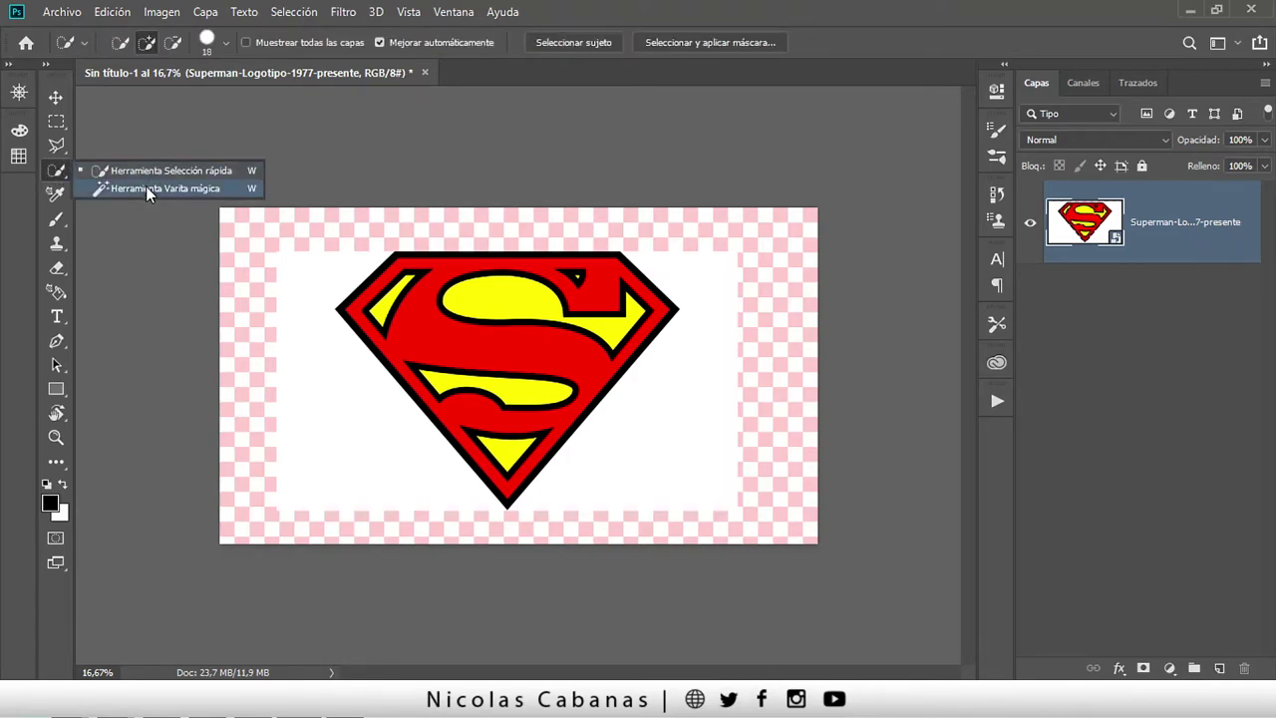
pyautogui.click(149, 188)
pyautogui.rightClick(55, 179)
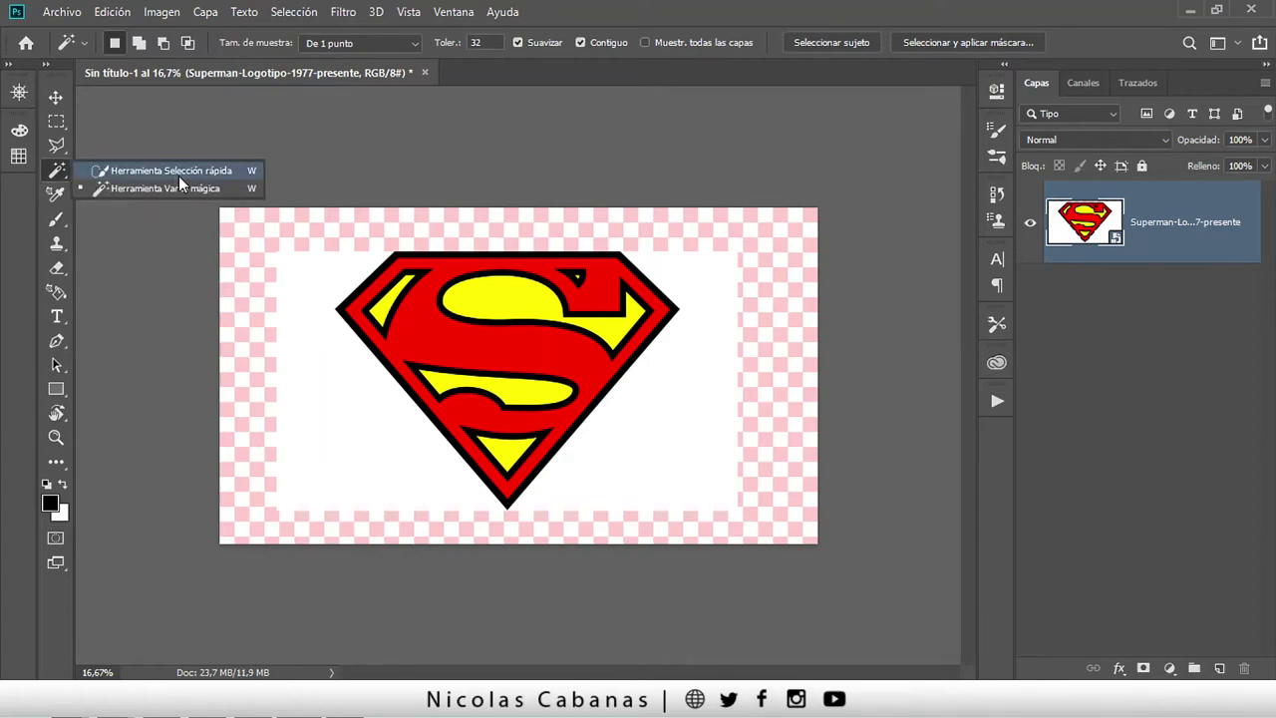
pyautogui.click(249, 172)
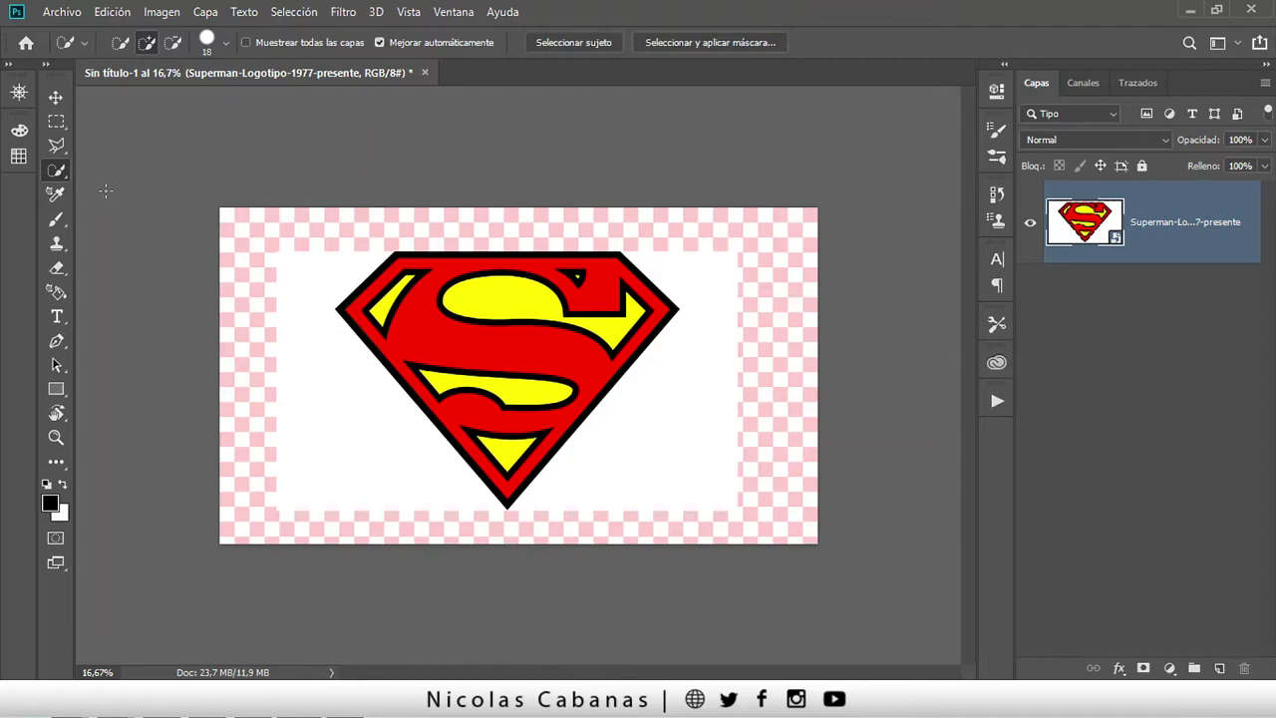
pyautogui.hotkey('shift', 'w')
pyautogui.hotkey('shift', 'w')
pyautogui.hotkey('shift', 'w')
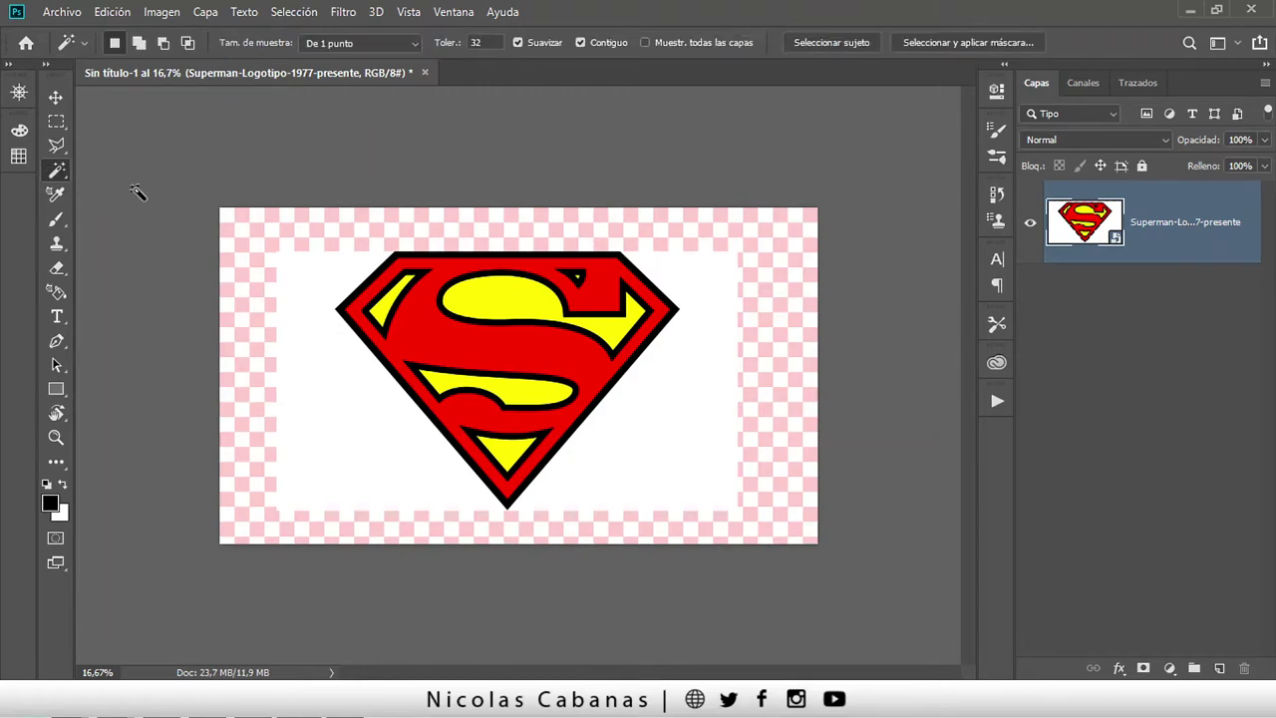
pyautogui.hotkey('shift', 'w')
pyautogui.hotkey('shift', 'w')
pyautogui.hotkey('shift', 'w')
pyautogui.hotkey('shift', 'w')
pyautogui.hotkey('shift', 'w')
pyautogui.hotkey('shift', 'w')
pyautogui.hotkey('shift', 'w')
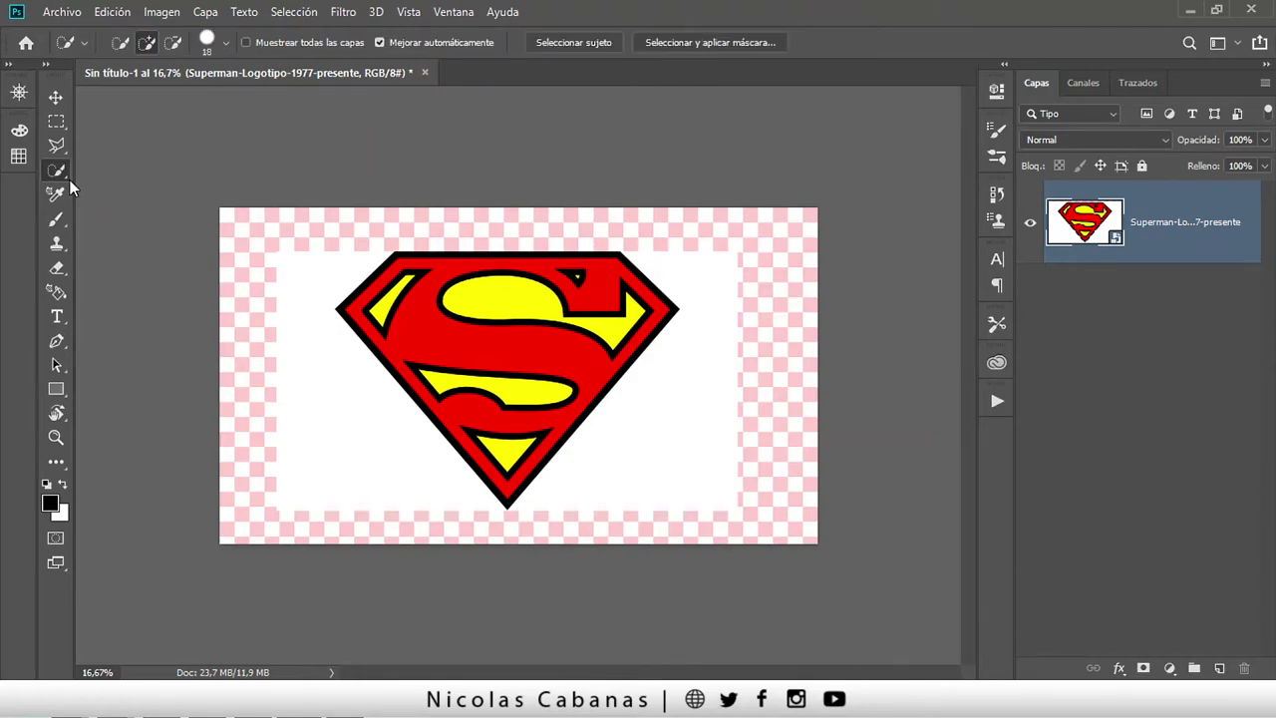
pyautogui.hotkey('shift', 'w')
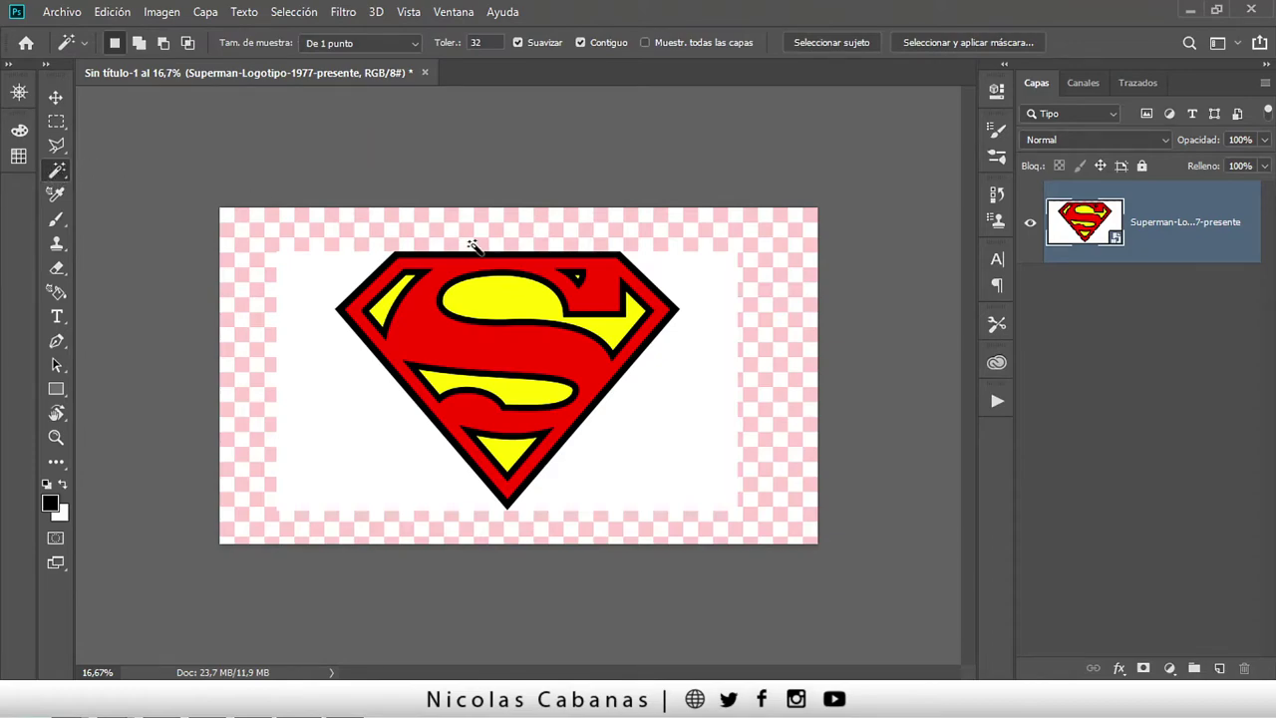
# Magic Wand-select the white background, attempt Delete, and dismiss the smart object error.
pyautogui.click(319, 287)
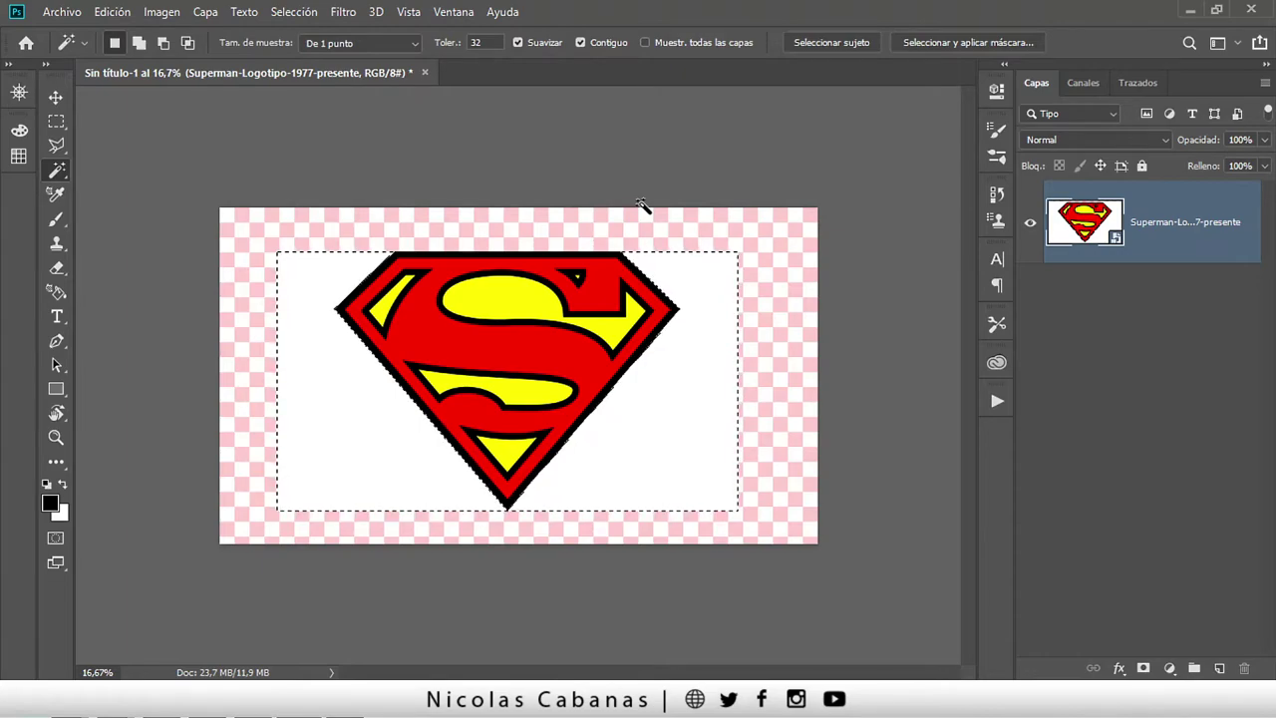
pyautogui.press('Delete')
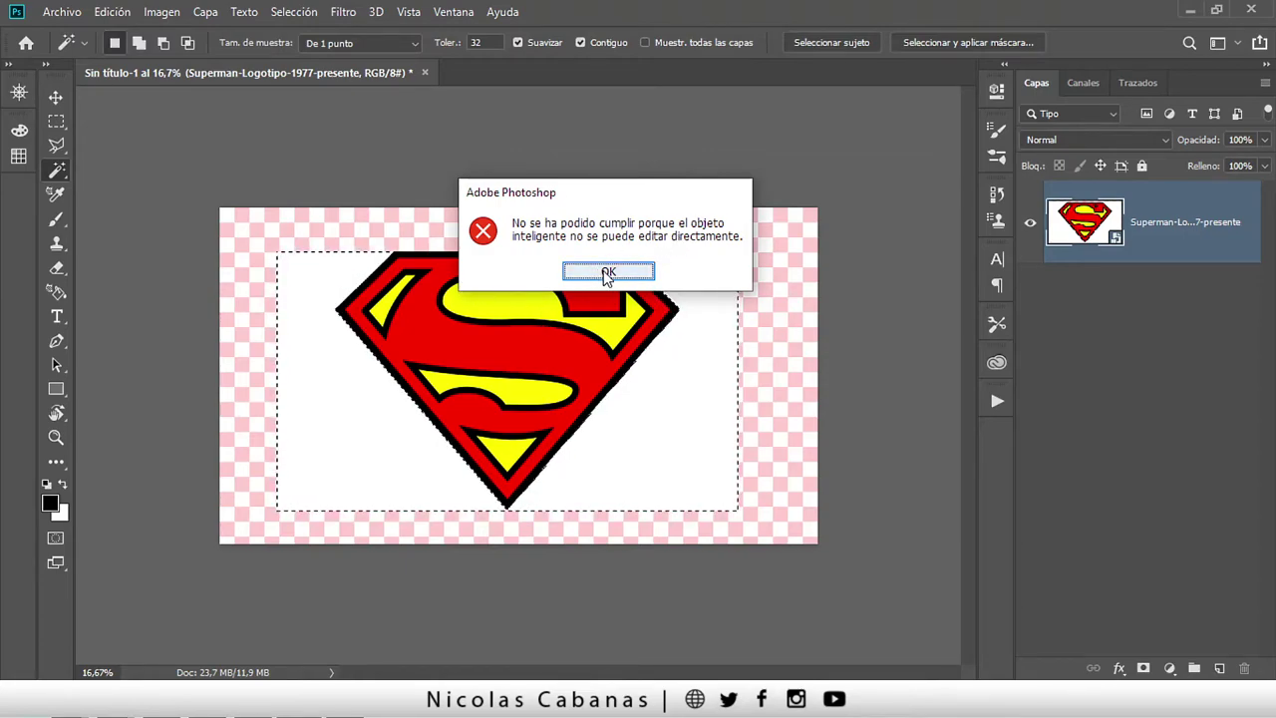
pyautogui.click(607, 272)
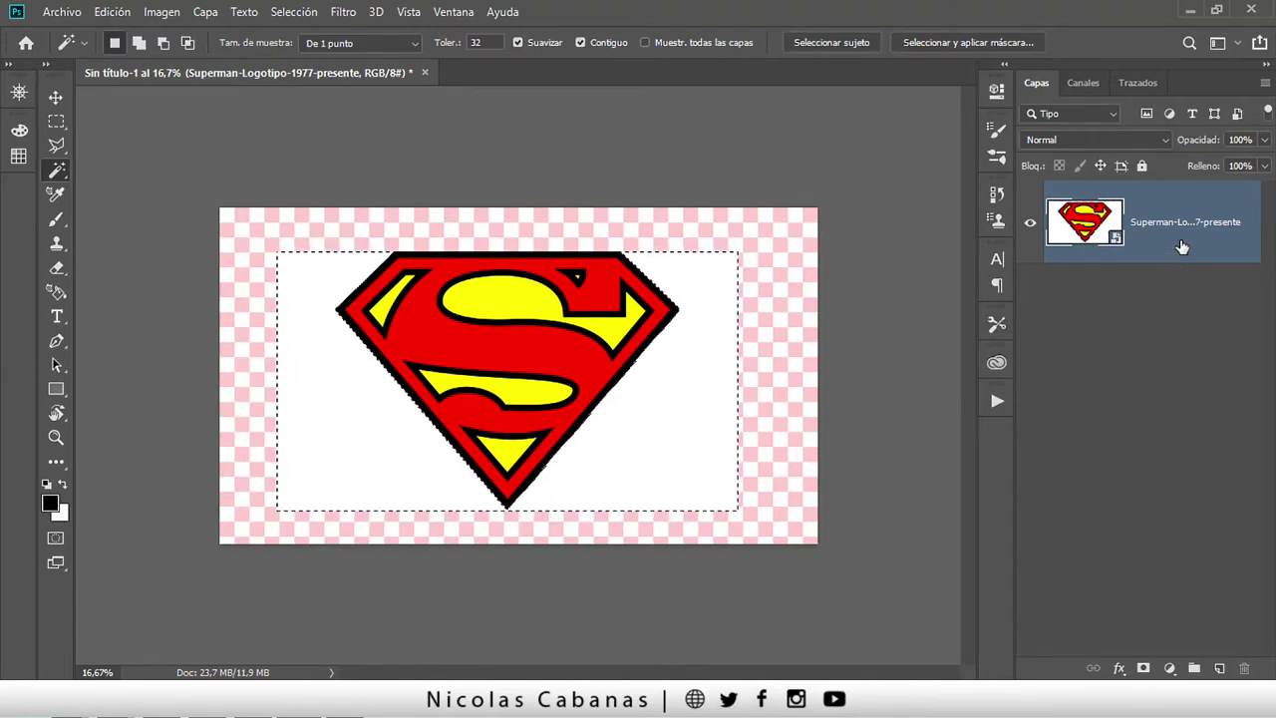
# Rasterize the logo layer, delete the selected white background, and deselect.
pyautogui.rightClick(1196, 210)
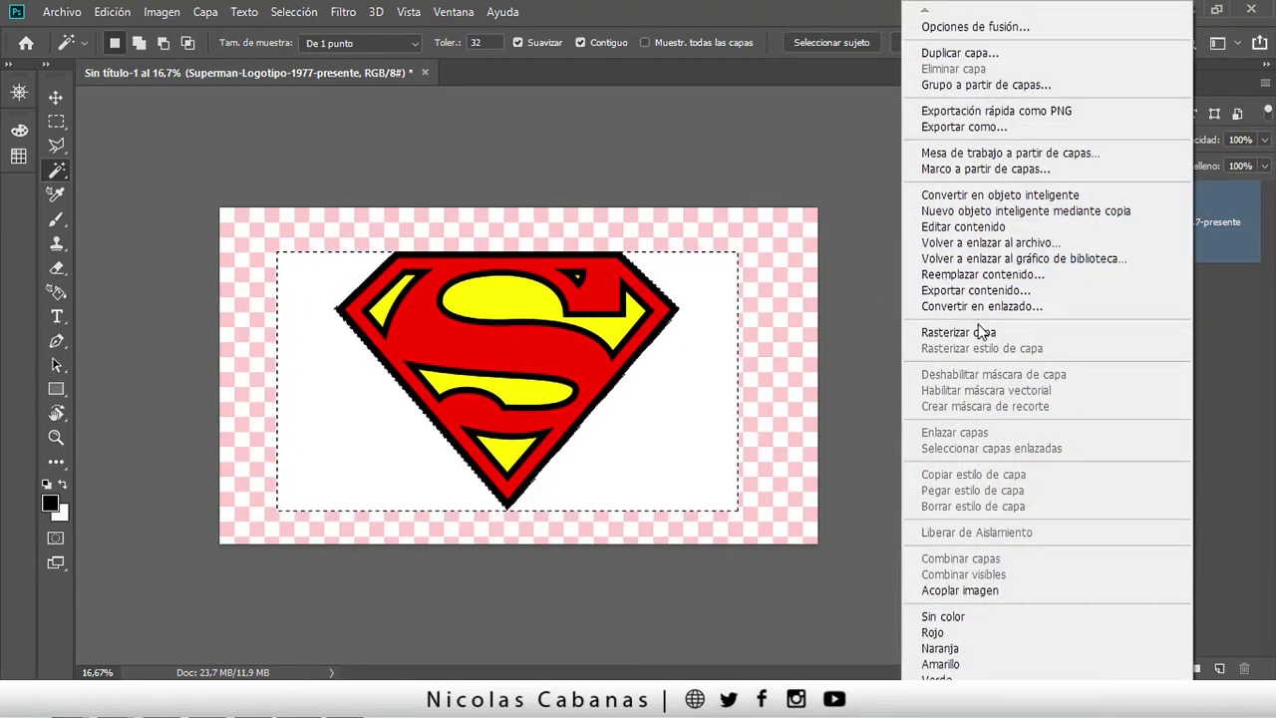
pyautogui.click(1111, 338)
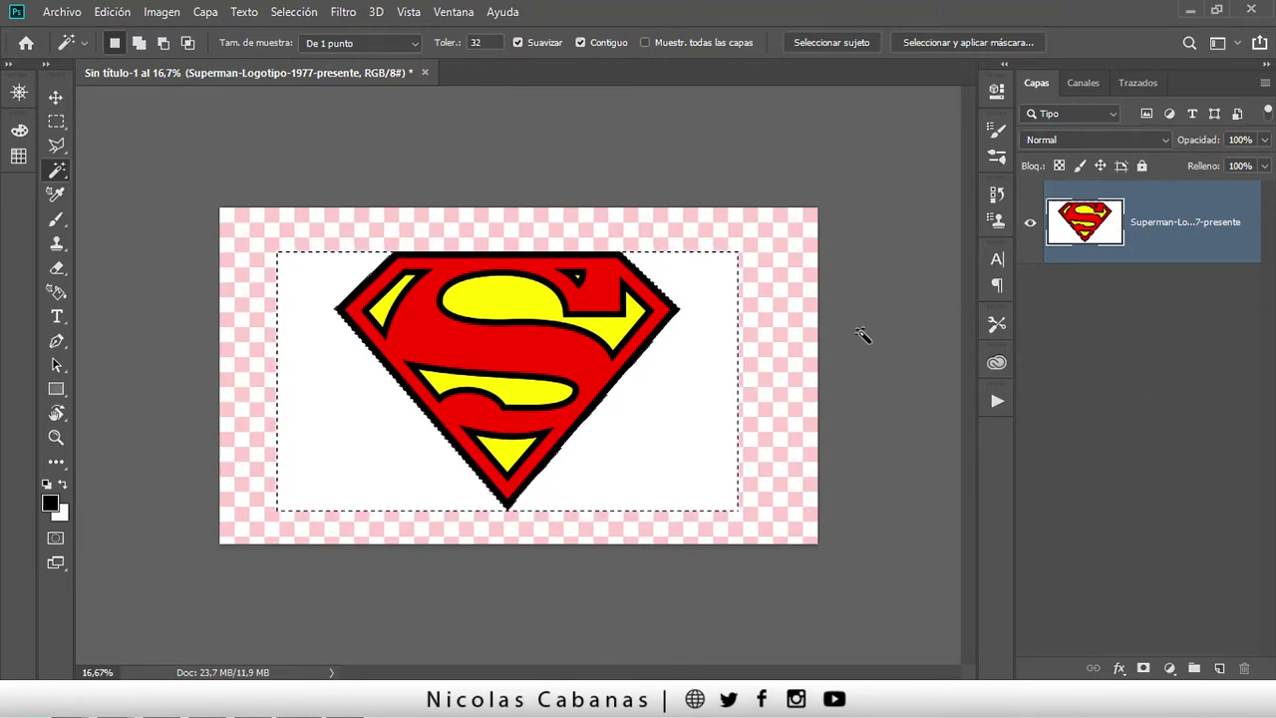
pyautogui.press('Delete')
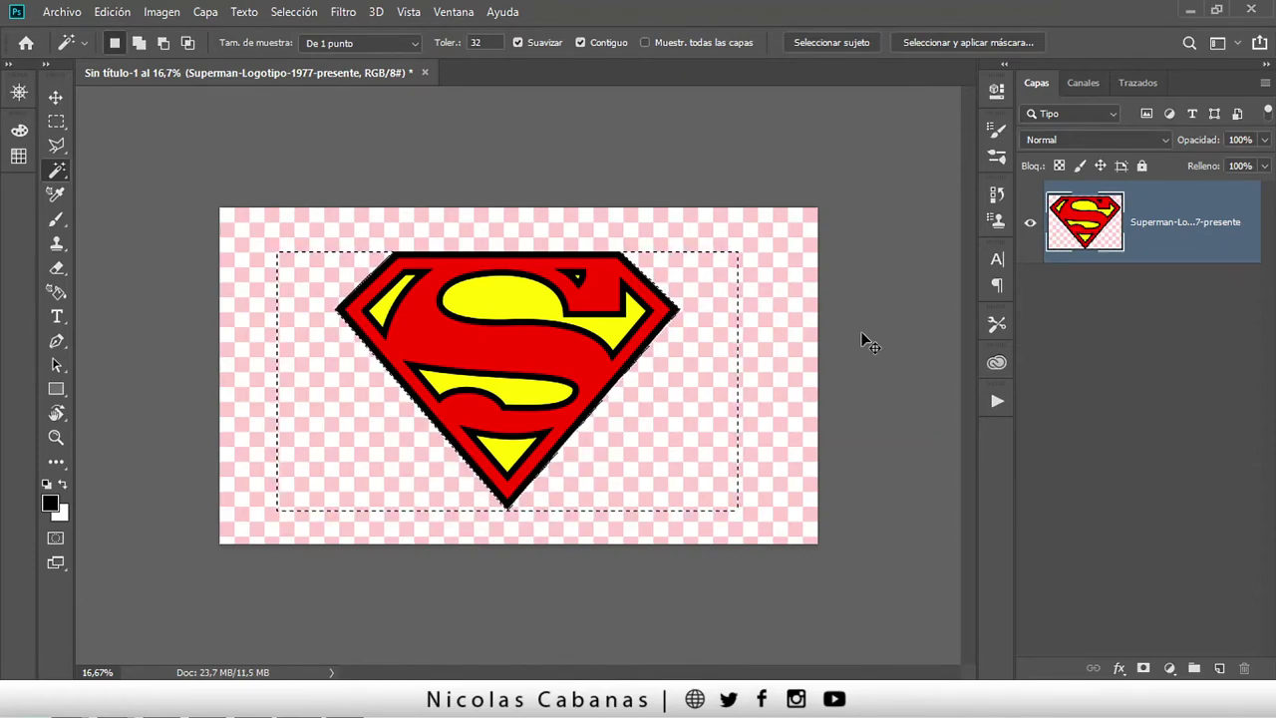
pyautogui.hotkey('ctrl', 'd')
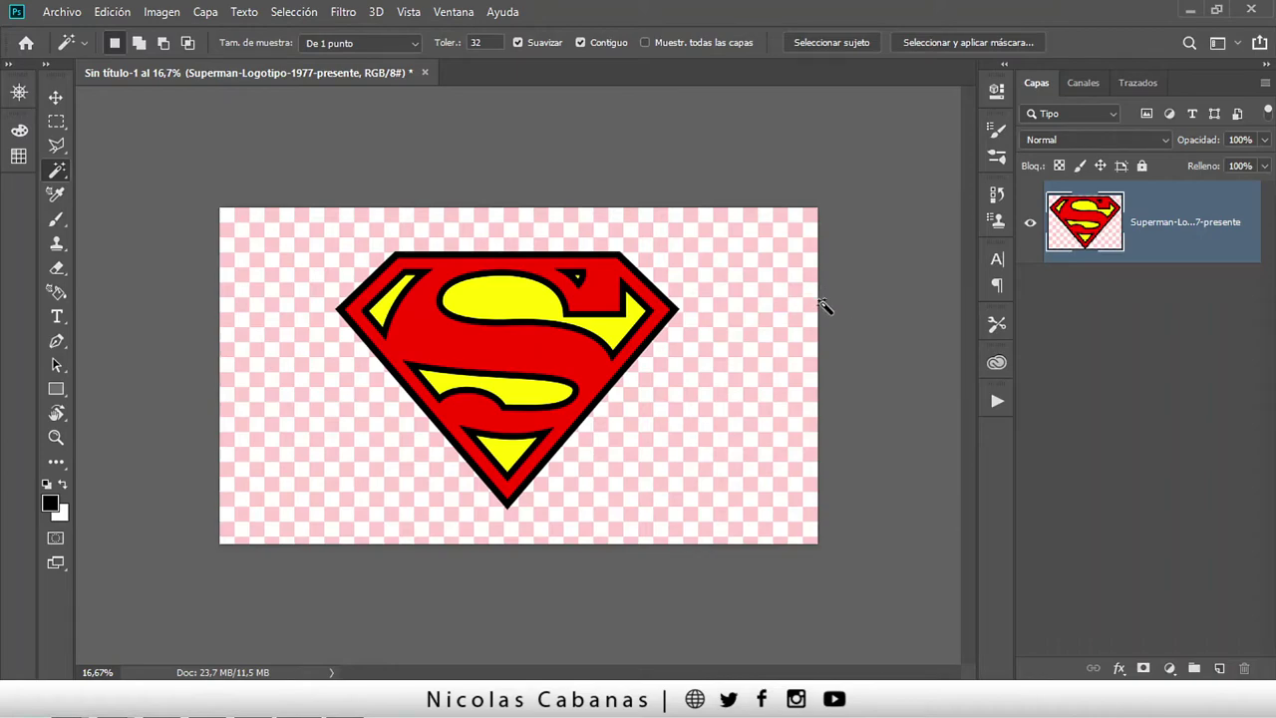
# Convert the rasterized Superman logo layer back into a smart object.
pyautogui.rightClick(1188, 205)
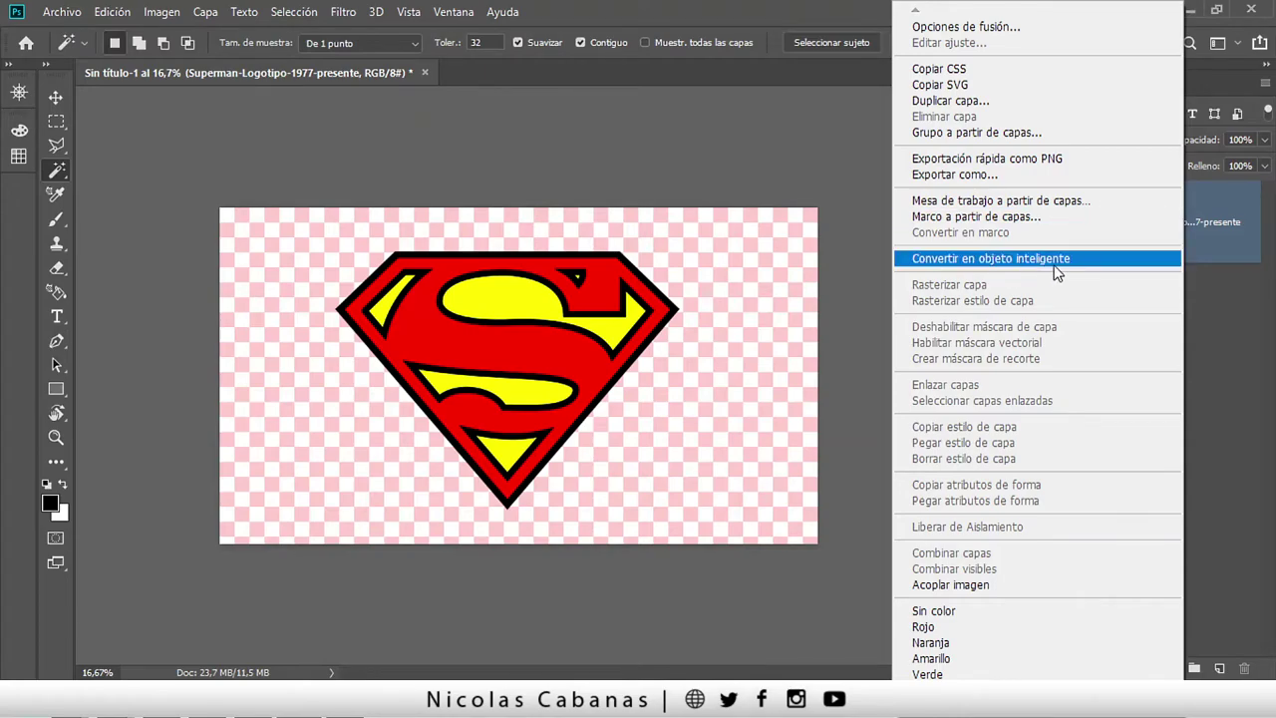
pyautogui.click(1097, 259)
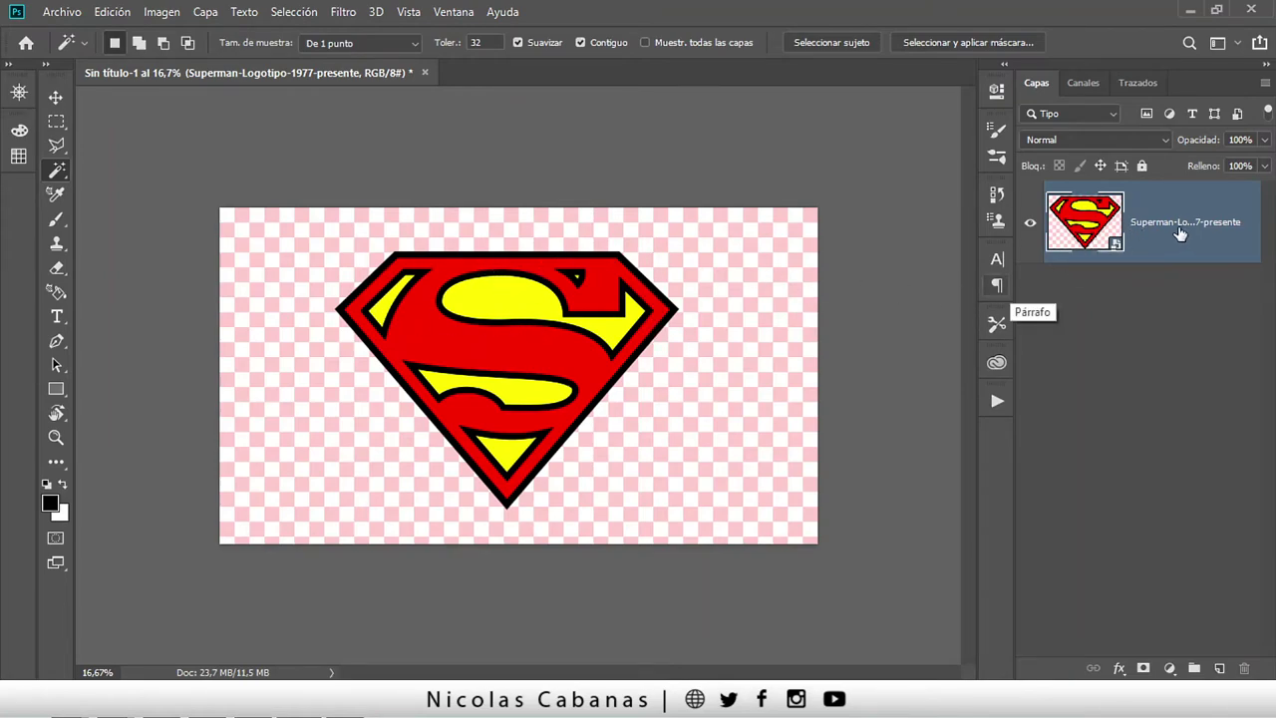
# Apply Tono/saturación with Hue +105 to the logo, turning it green and cyan.
pyautogui.hotkey('ctrl', 'u')
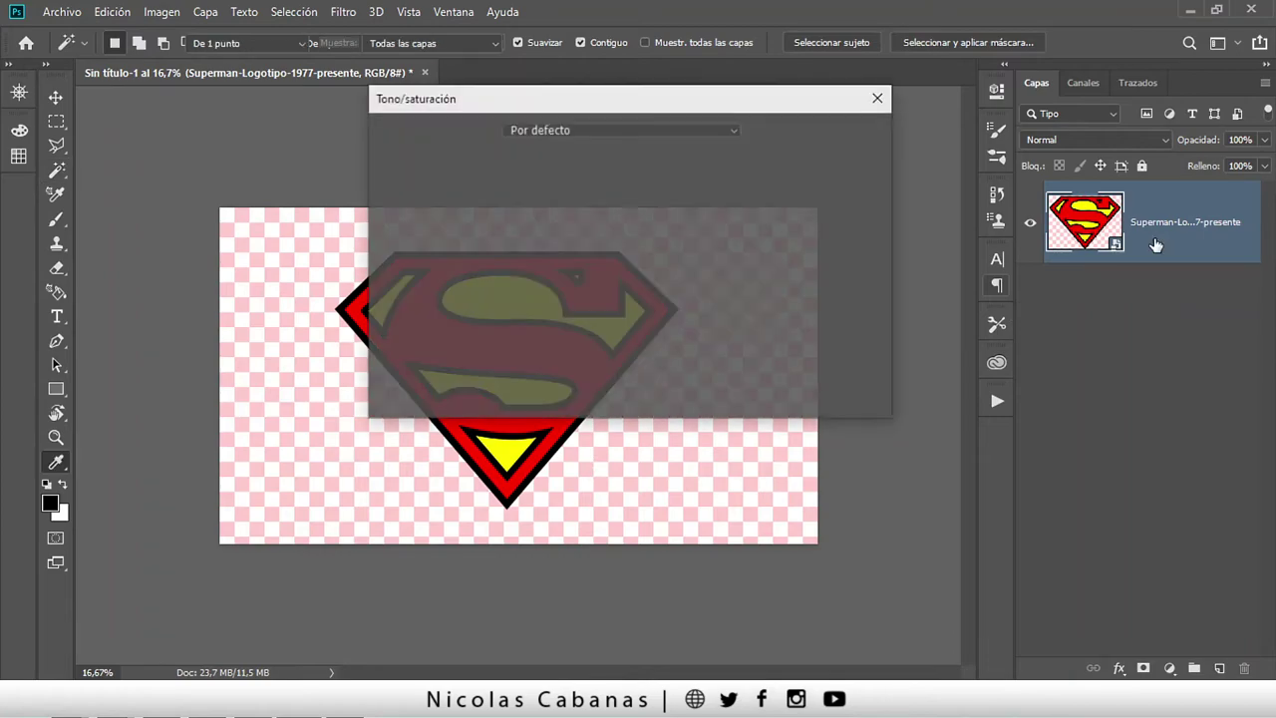
pyautogui.moveTo(634, 116)
pyautogui.mouseDown()
pyautogui.moveTo(883, 139)
pyautogui.moveTo(912, 112)
pyautogui.mouseUp()
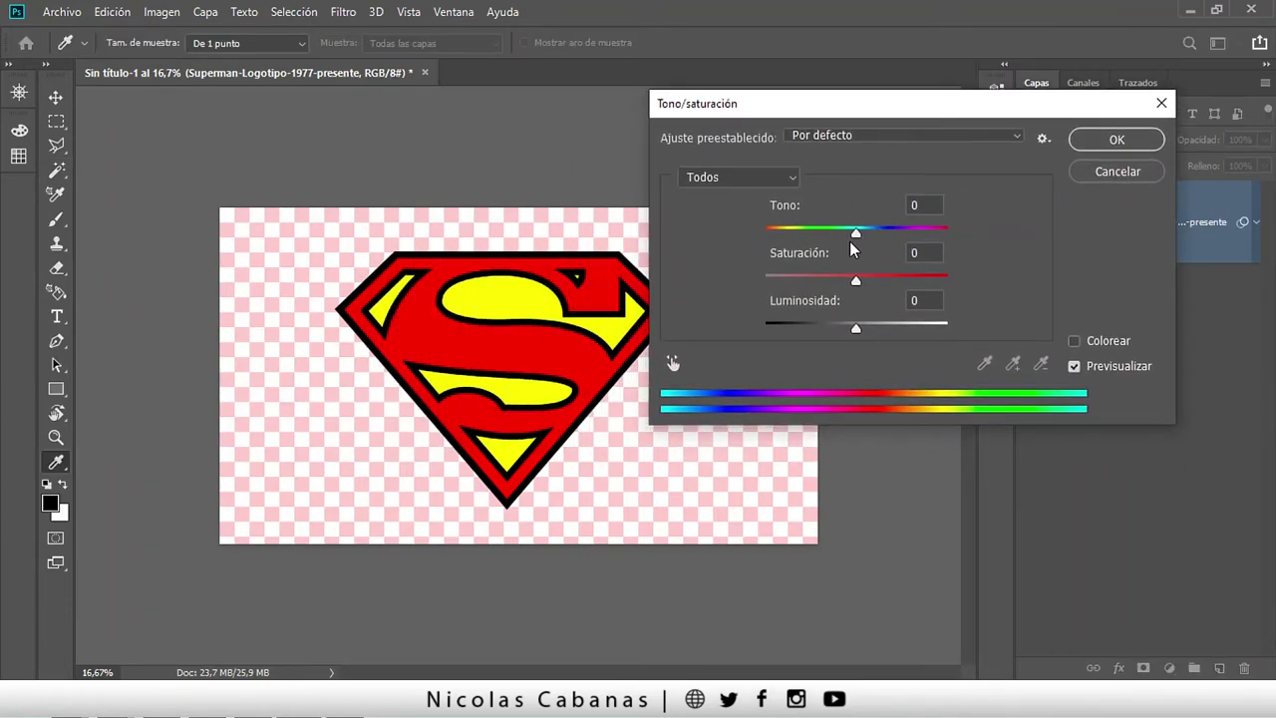
pyautogui.moveTo(850, 240)
pyautogui.mouseDown()
pyautogui.moveTo(781, 228)
pyautogui.moveTo(922, 232)
pyautogui.mouseUp()
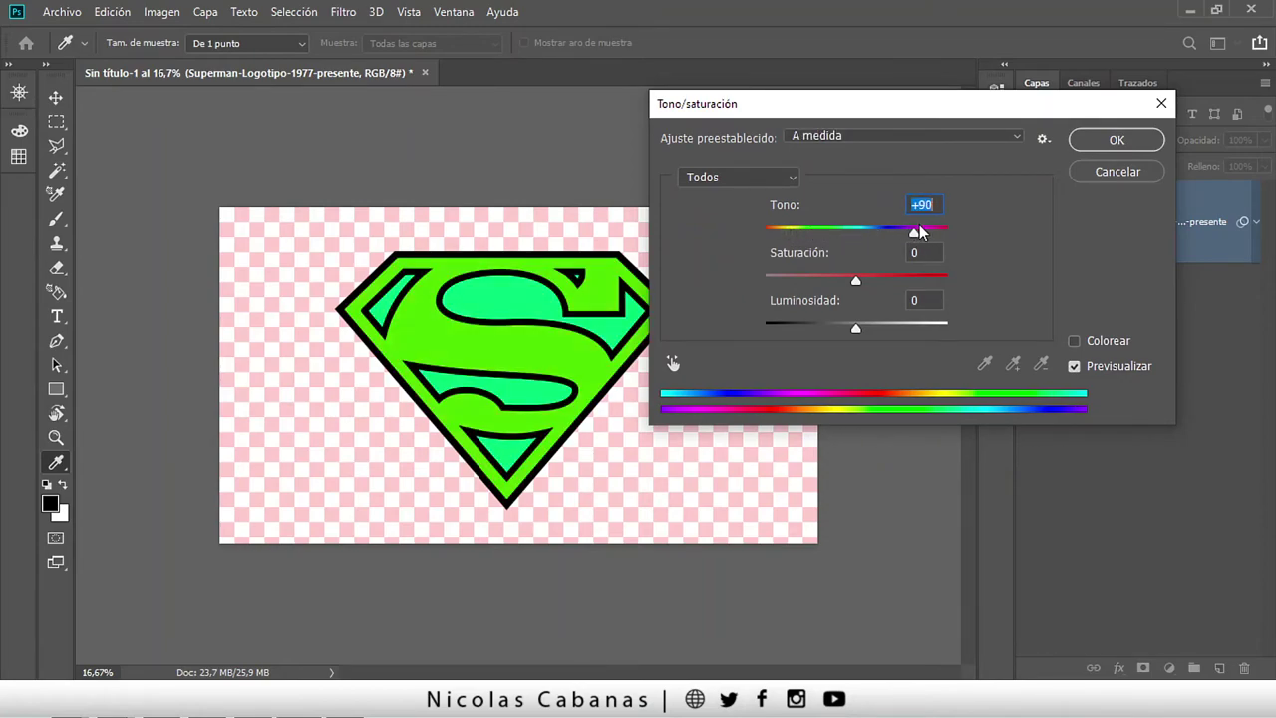
pyautogui.click(1117, 140)
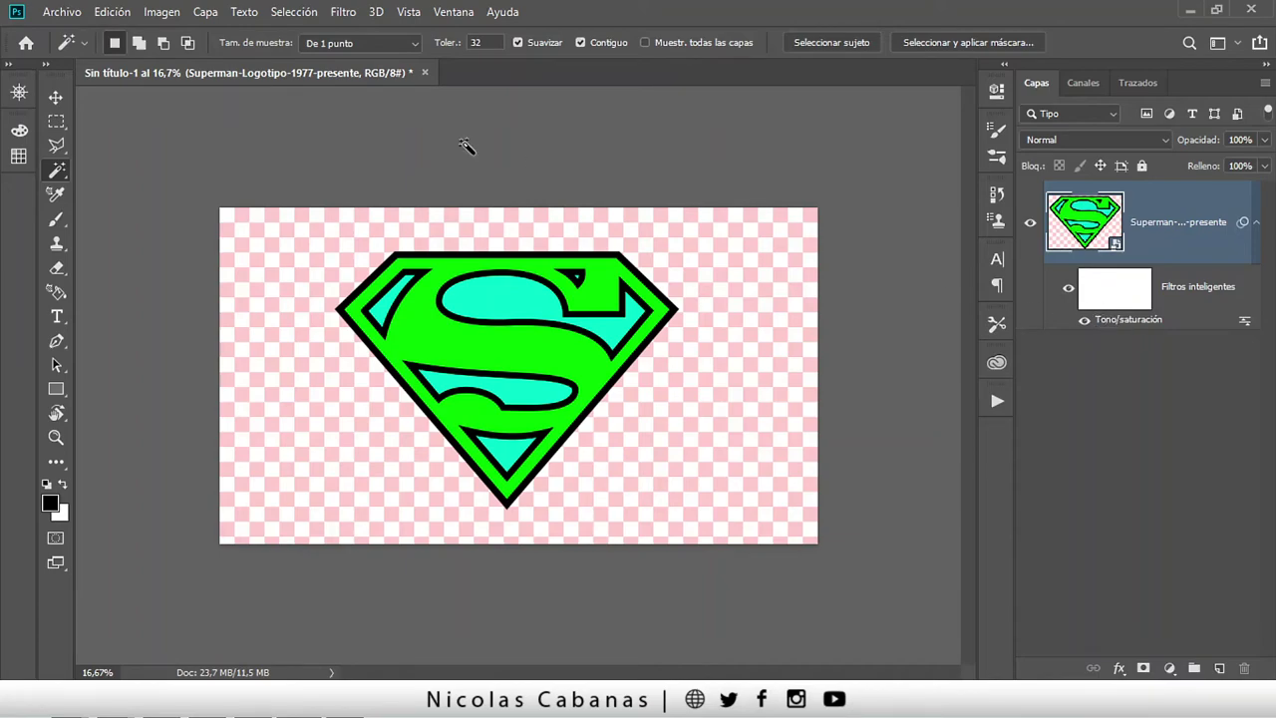
# Paint black on the filter mask with a 101 px brush inside the S's upper loop.
pyautogui.click(57, 242)
pyautogui.rightClick(55, 221)
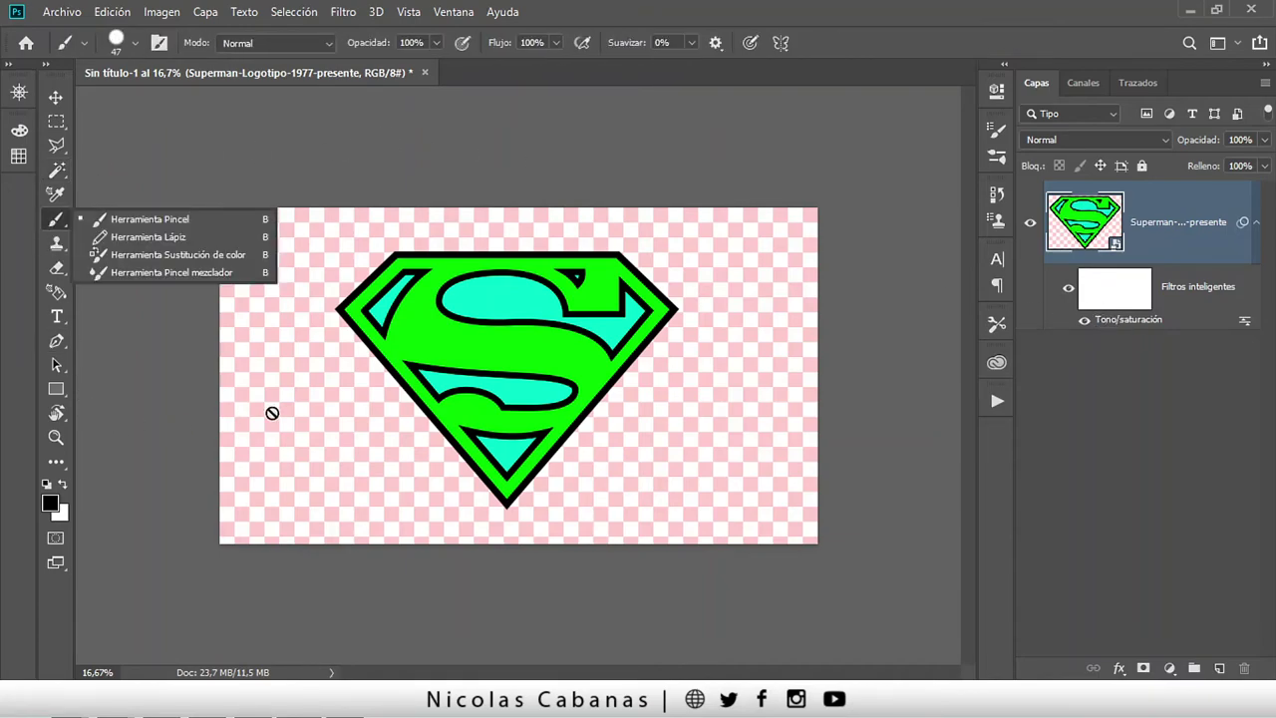
pyautogui.click(1116, 292)
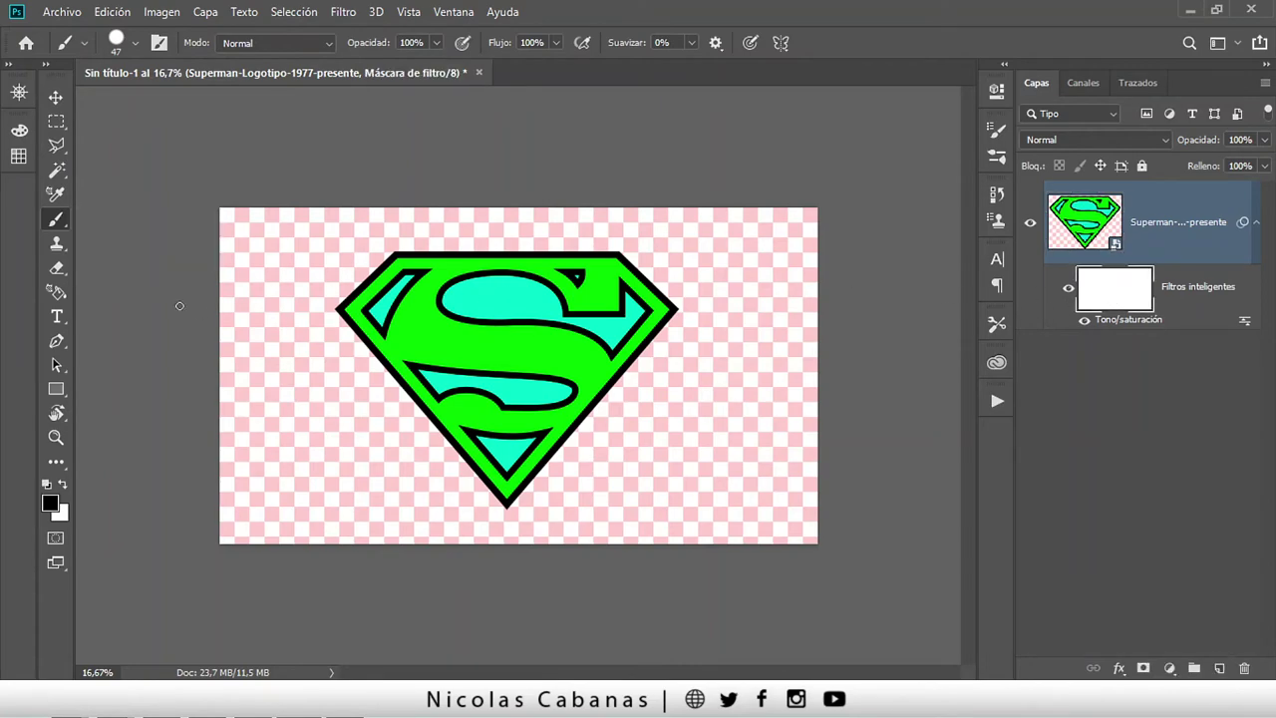
pyautogui.rightClick(499, 302)
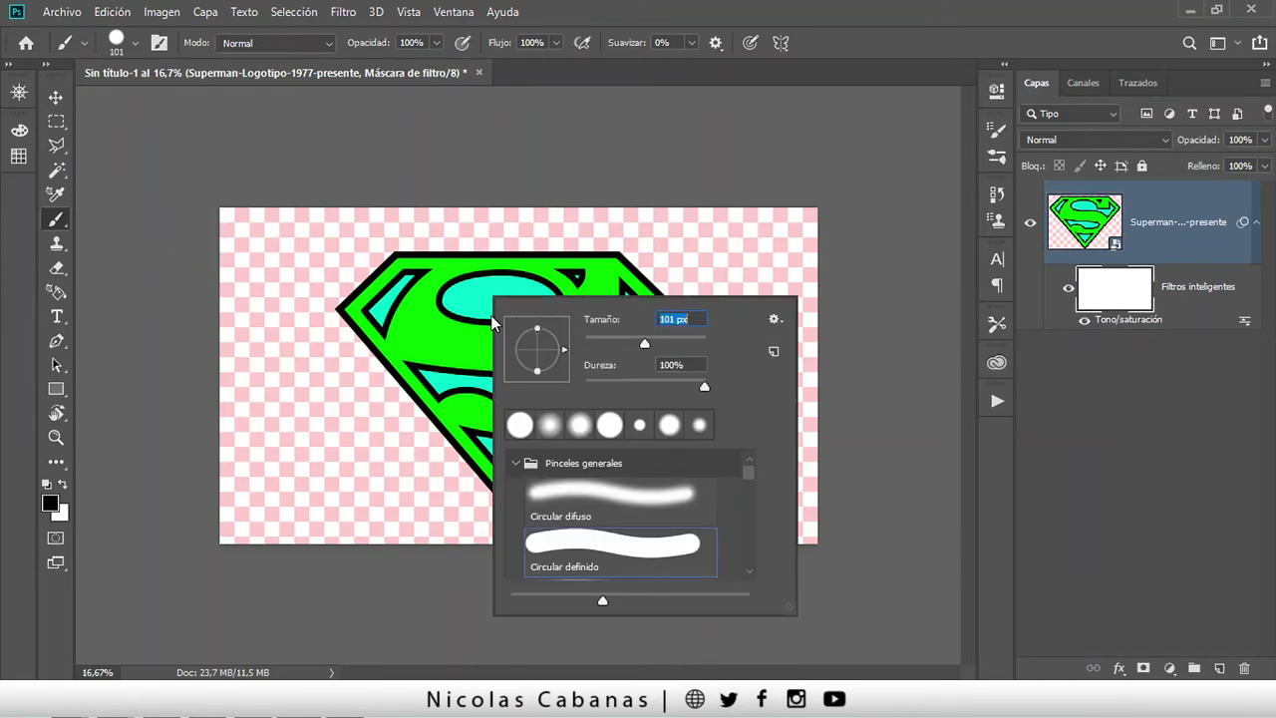
pyautogui.press('Return')
pyautogui.moveTo(493, 320)
pyautogui.mouseDown()
pyautogui.moveTo(516, 326)
pyautogui.moveTo(507, 341)
pyautogui.mouseUp()
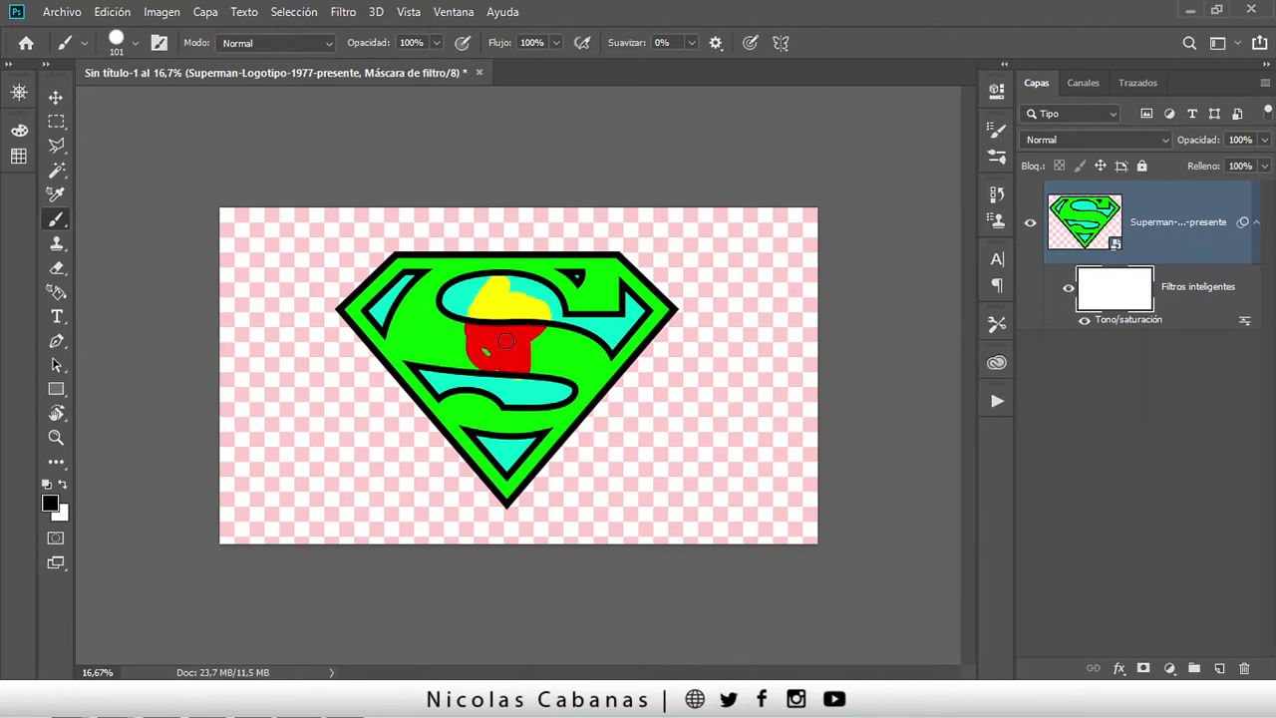
pyautogui.moveTo(516, 297); pyautogui.dragTo(544, 344)
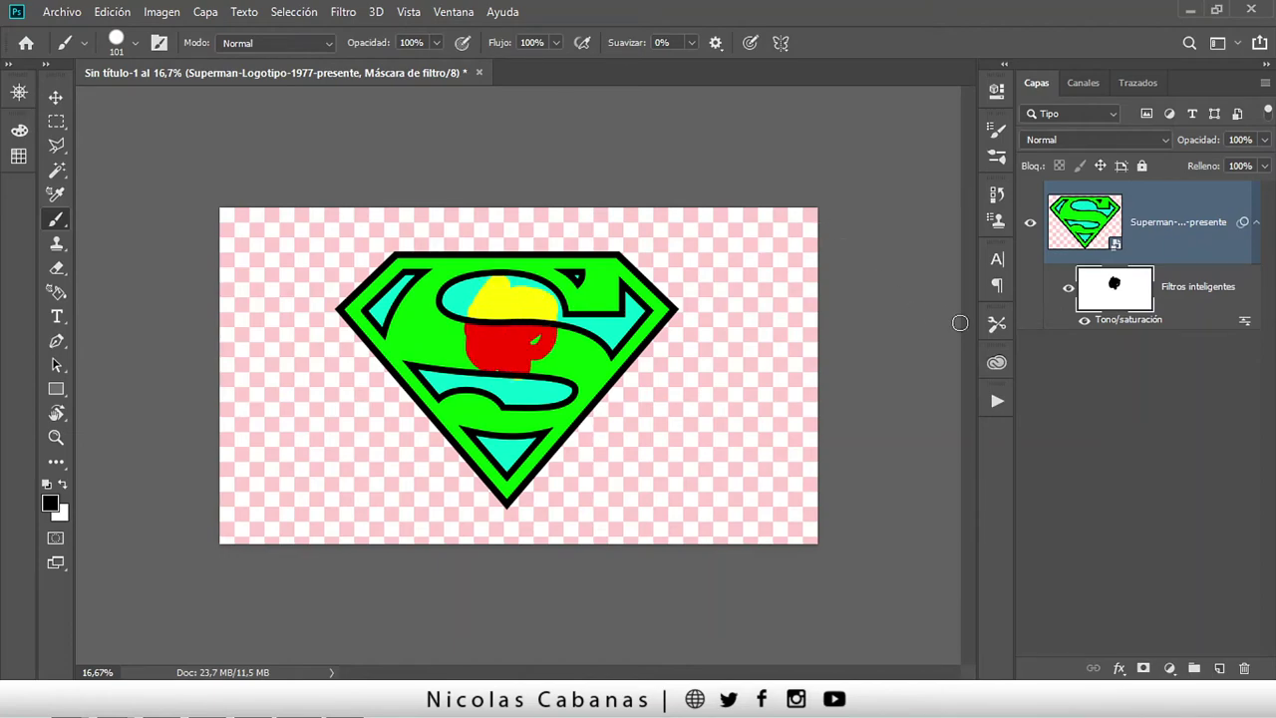
# Shift the Tono/saturación filter's hue so the logo turns blue and purple.
pyautogui.doubleClick(1125, 325)
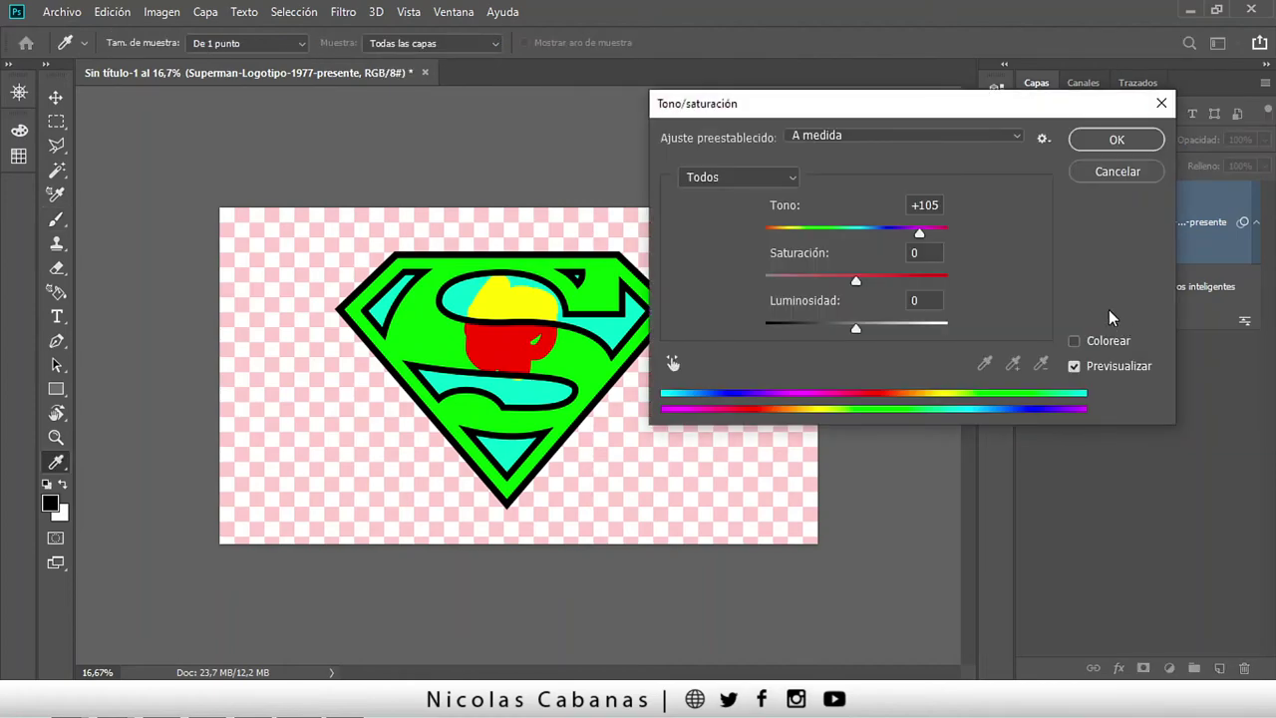
pyautogui.moveTo(936, 231); pyautogui.dragTo(780, 239)
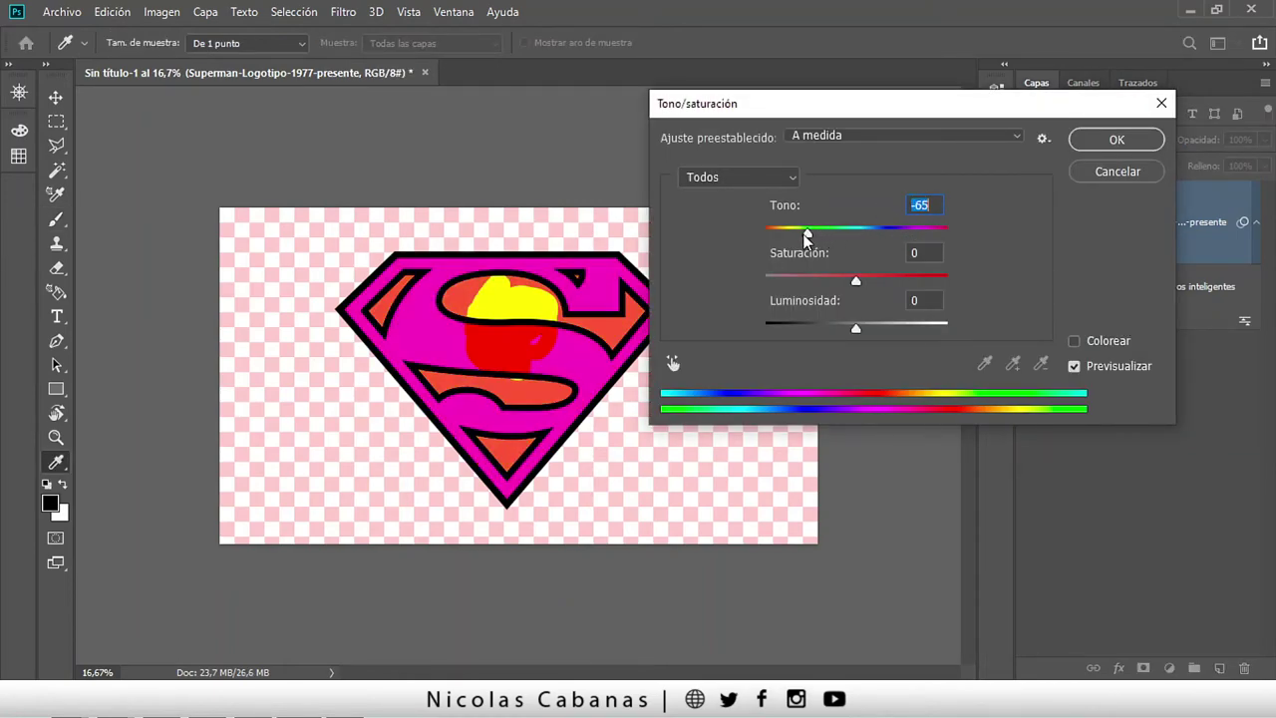
pyautogui.click(1117, 138)
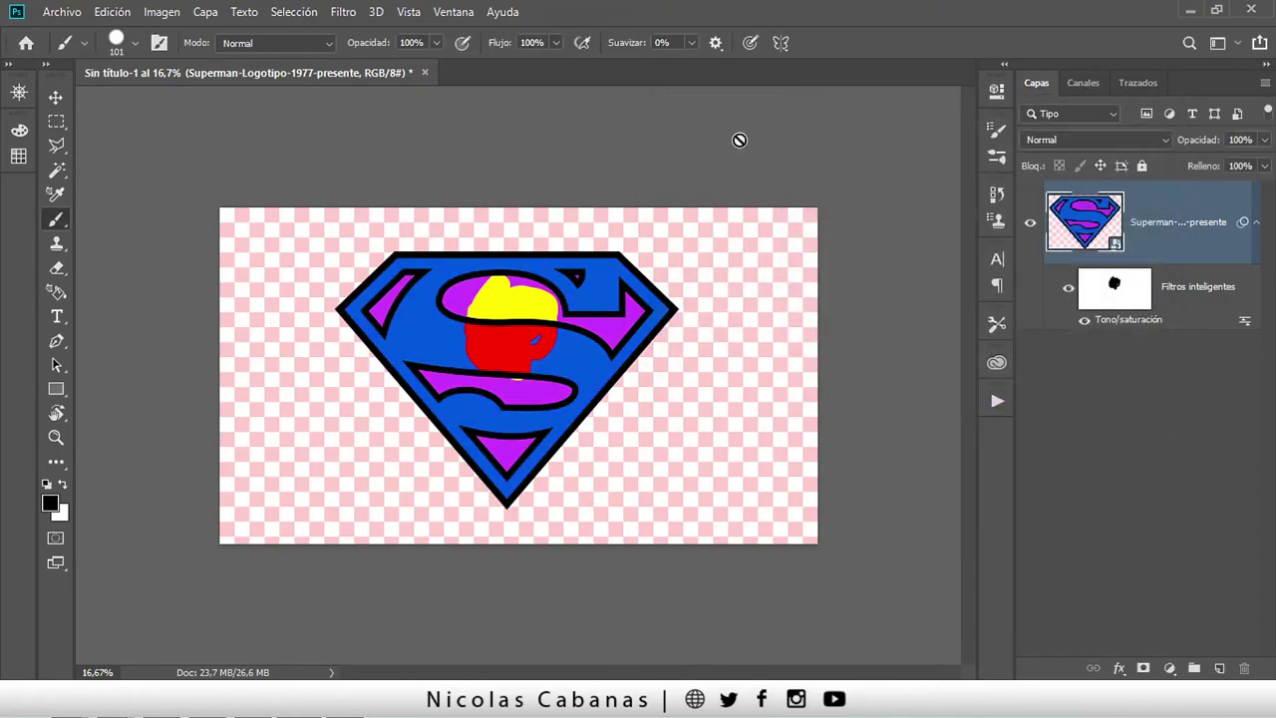
# Rasterize the logo layer to bake in the filter, then convert it back to a smart object.
pyautogui.rightClick(1207, 202)
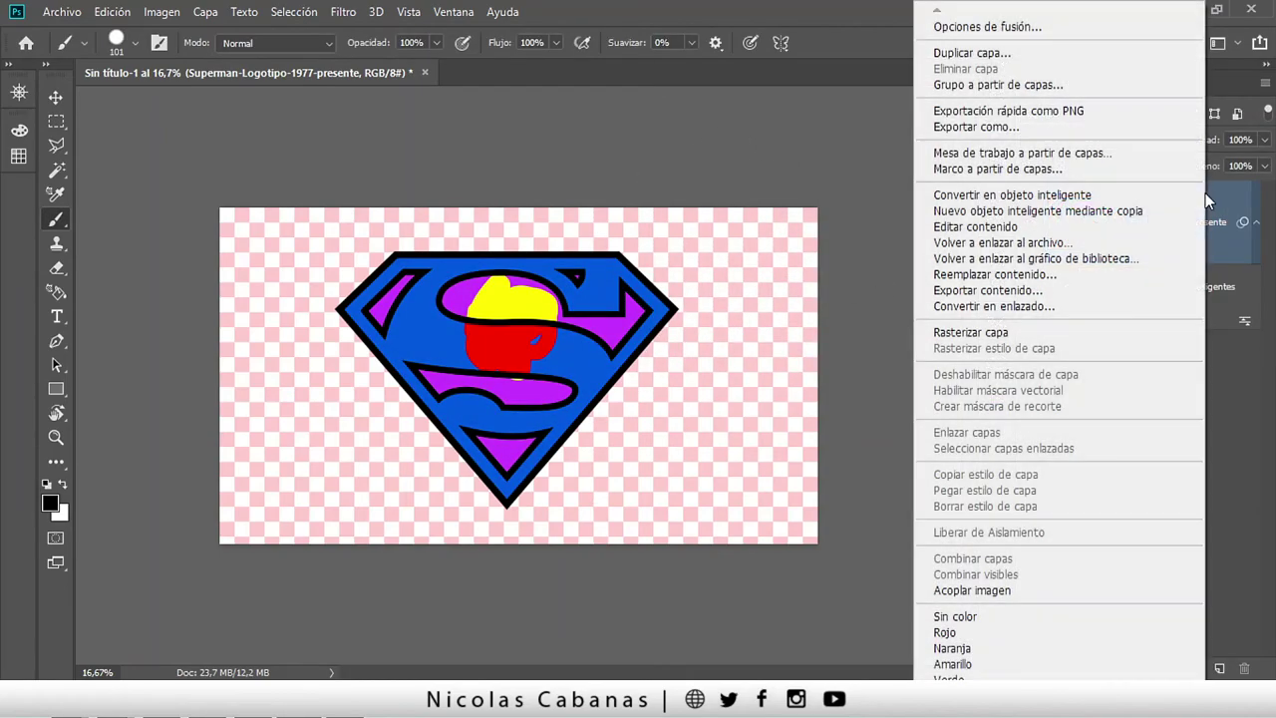
pyautogui.click(1065, 333)
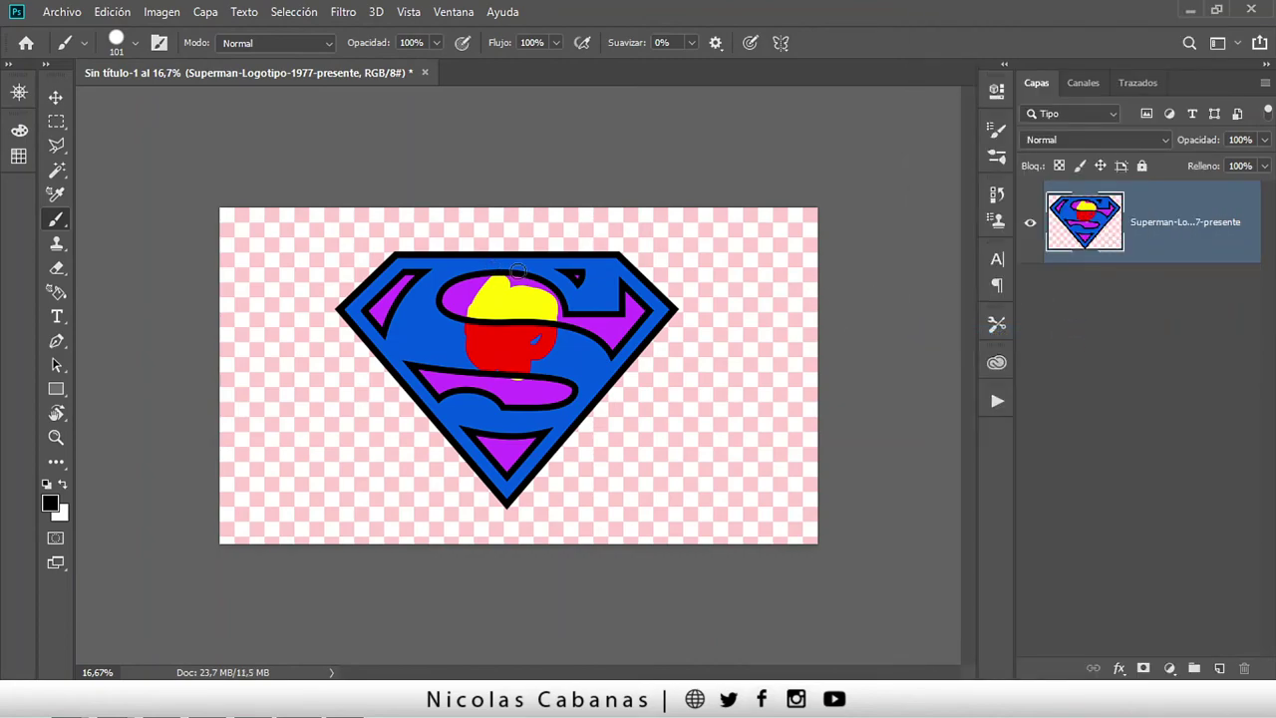
pyautogui.rightClick(1194, 227)
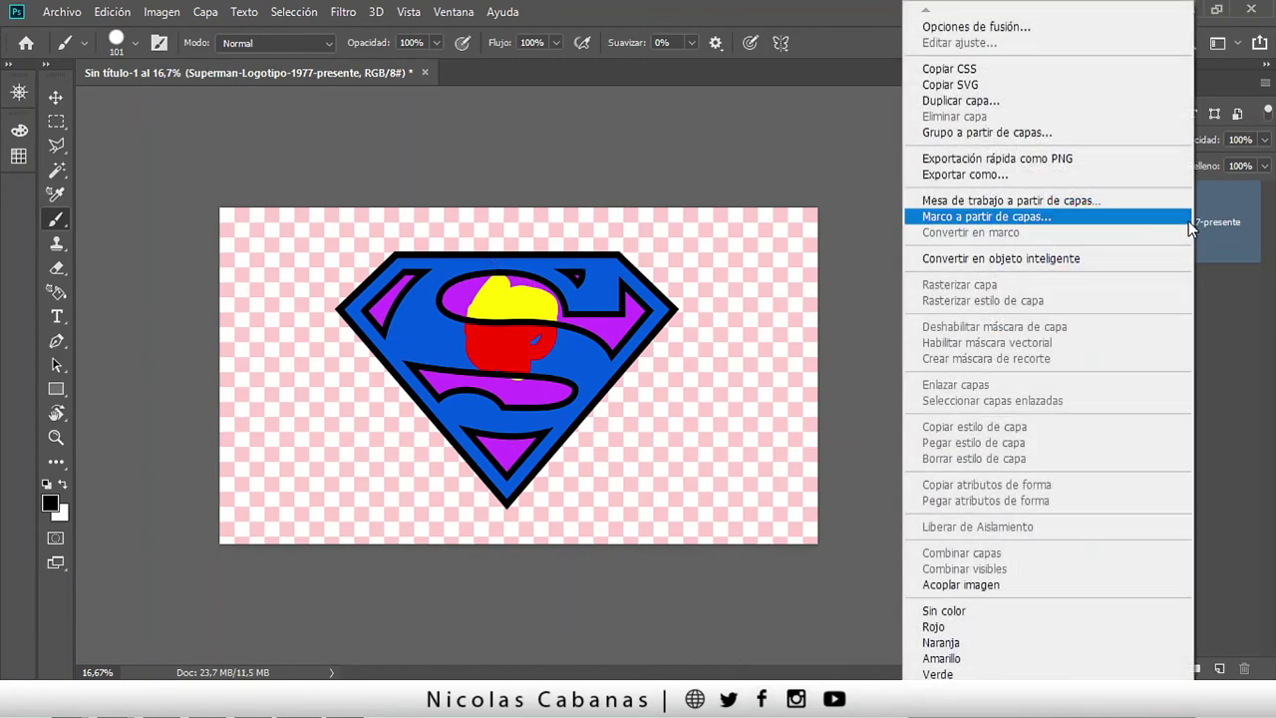
pyautogui.click(1029, 264)
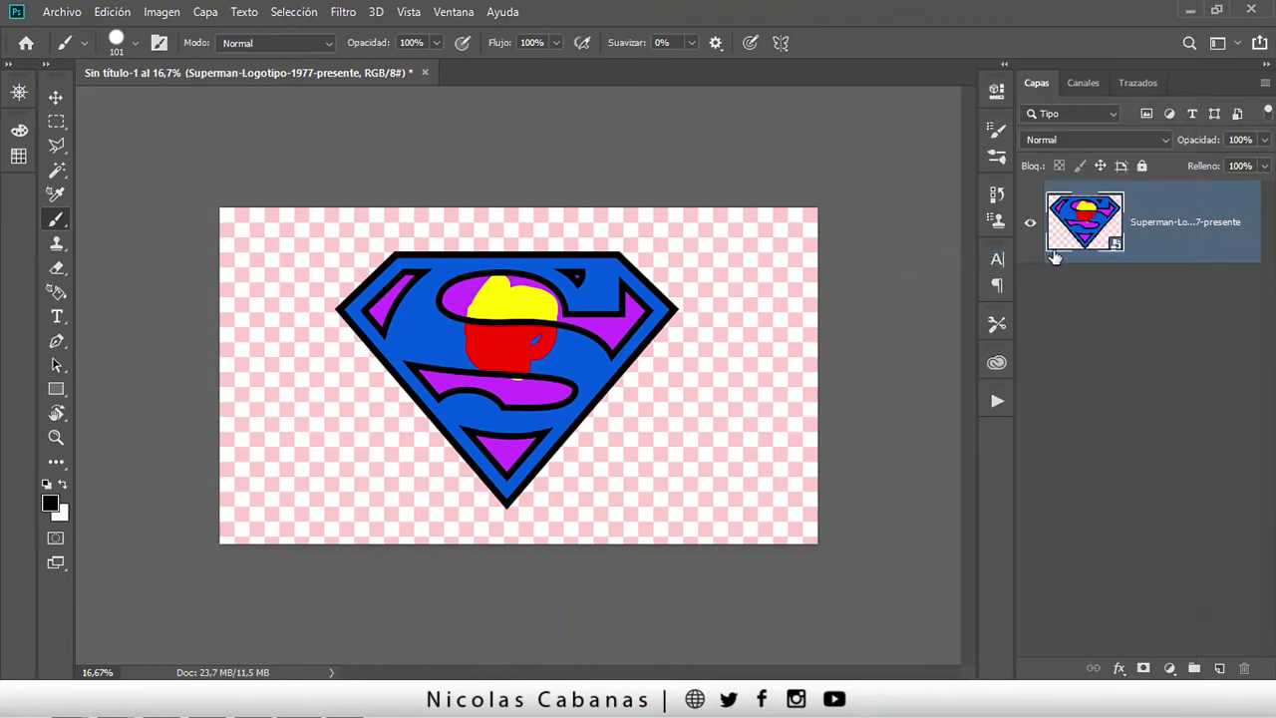
pyautogui.rightClick(1178, 208)
# Rasterize the blue-and-purple logo layer into plain pixels with Rasterizar capa.
pyautogui.click(1106, 335)
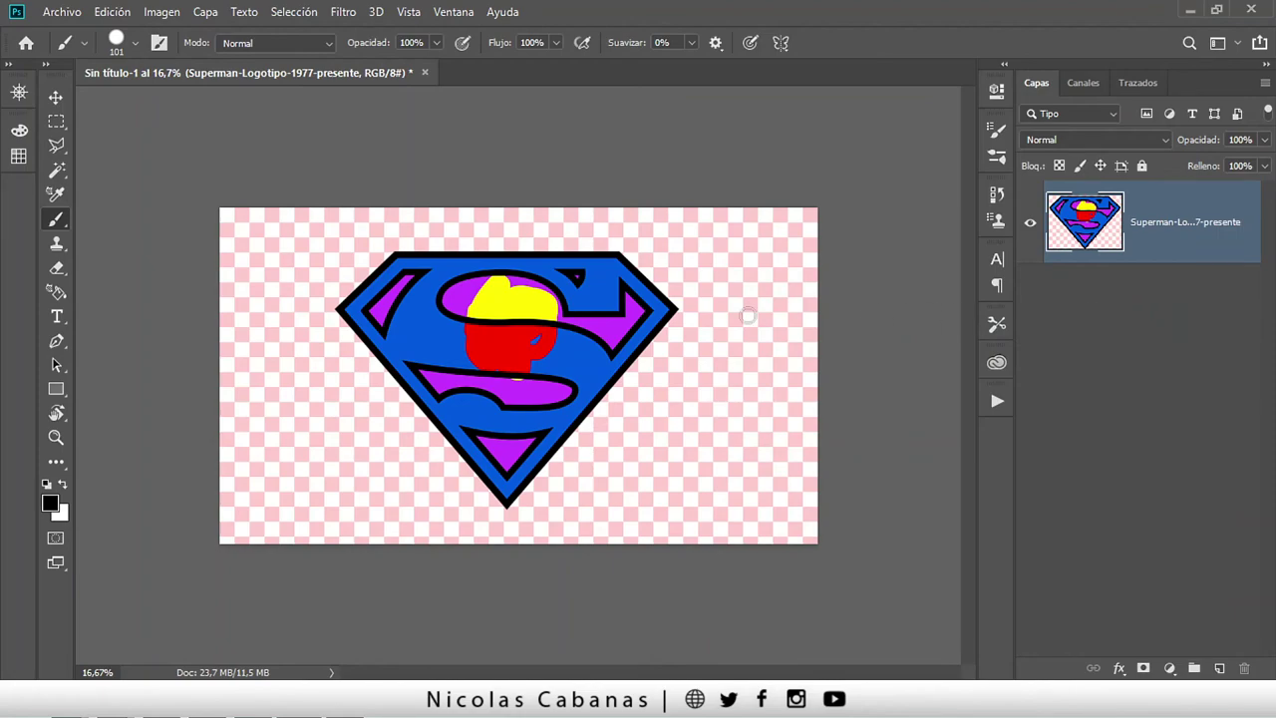